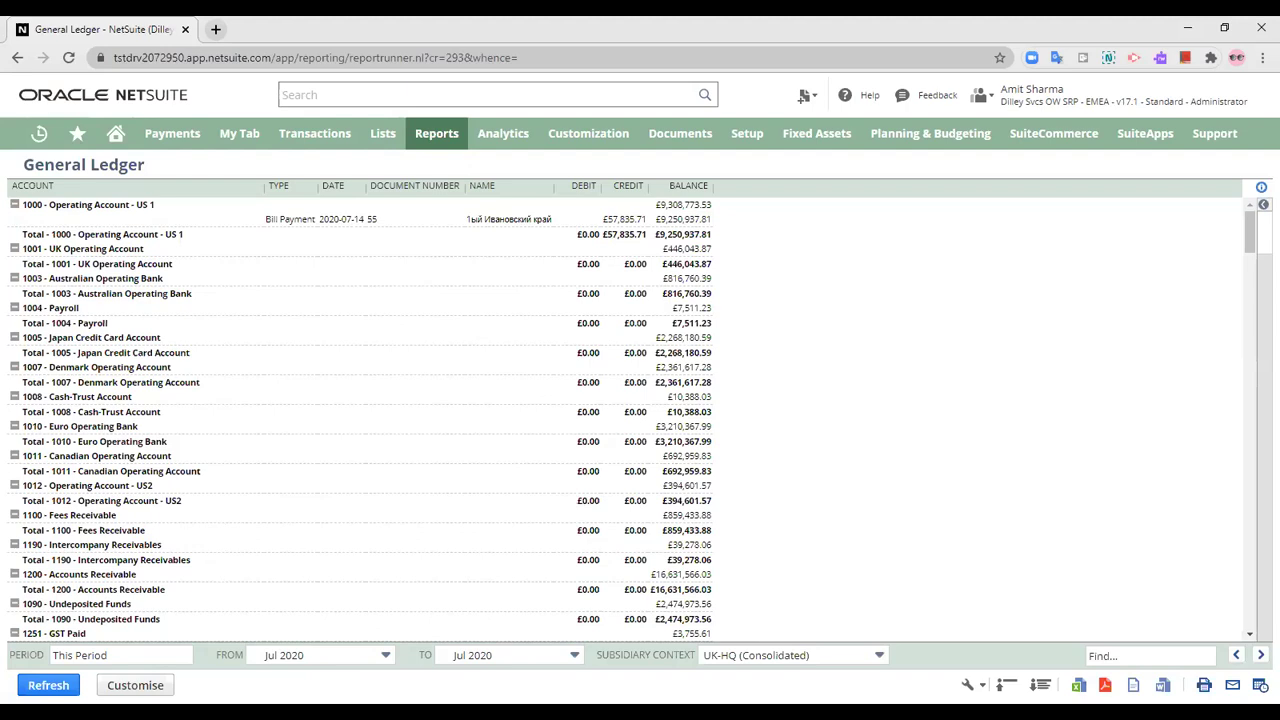
- Examine the available period selectors and the start-month choices of the General Ledger report
left_click(170, 655)
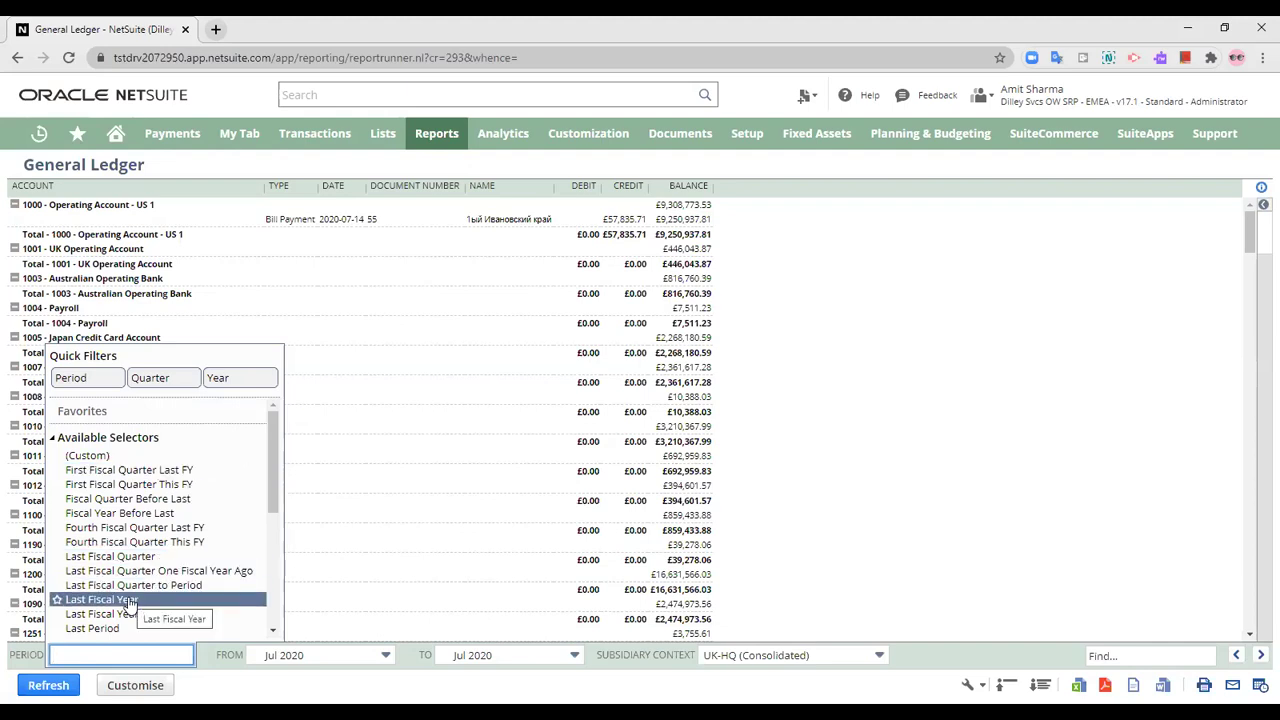
scroll(150, 595, "down", 5)
scroll(165, 585, "down", 1)
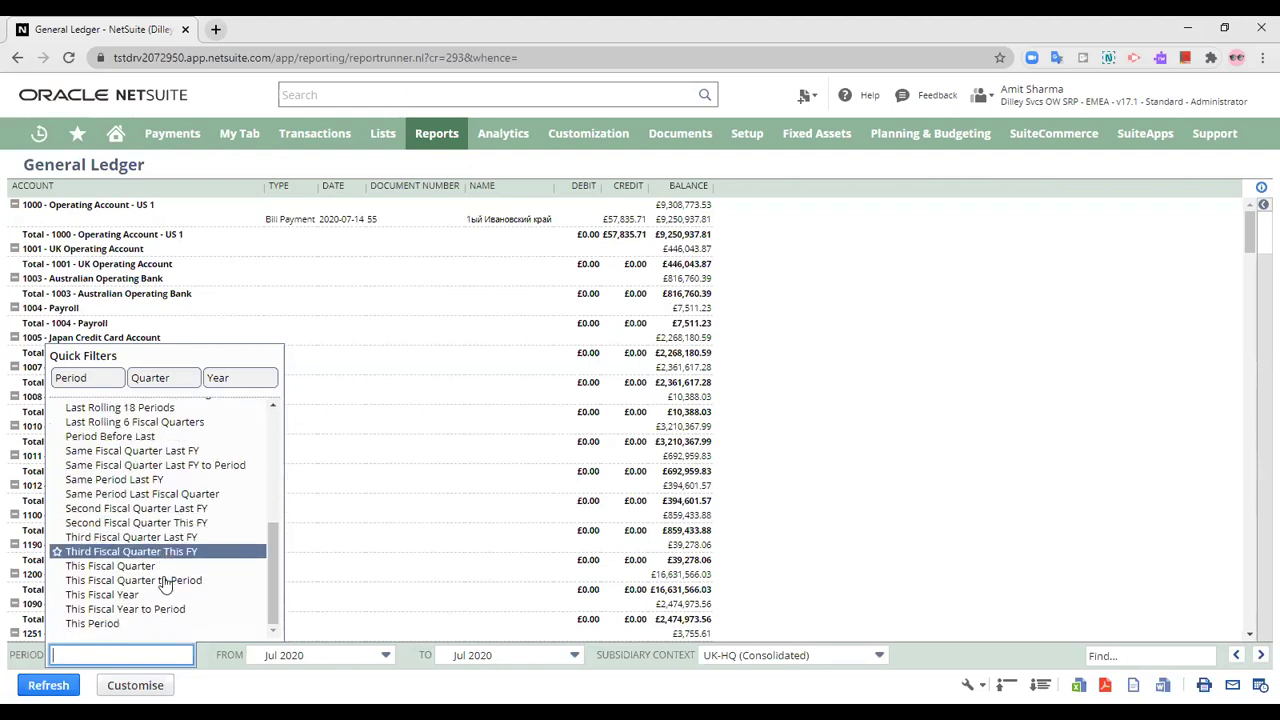
left_click(461, 400)
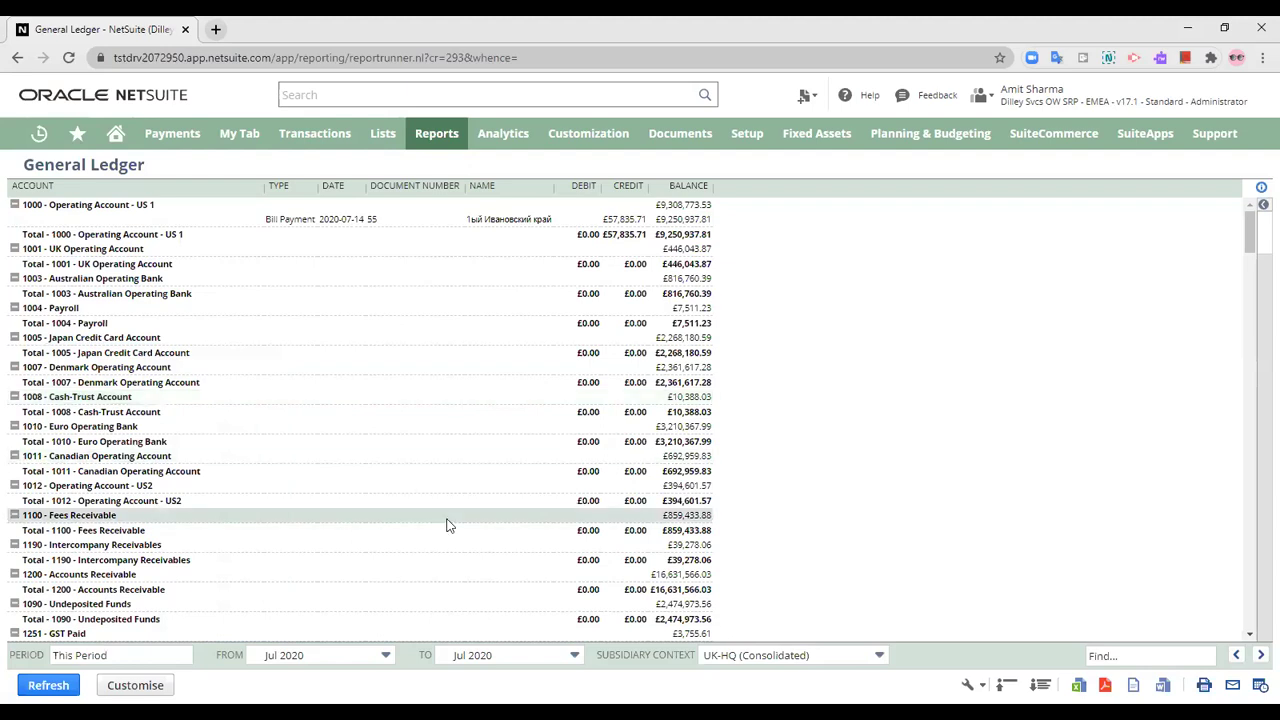
left_click(333, 657)
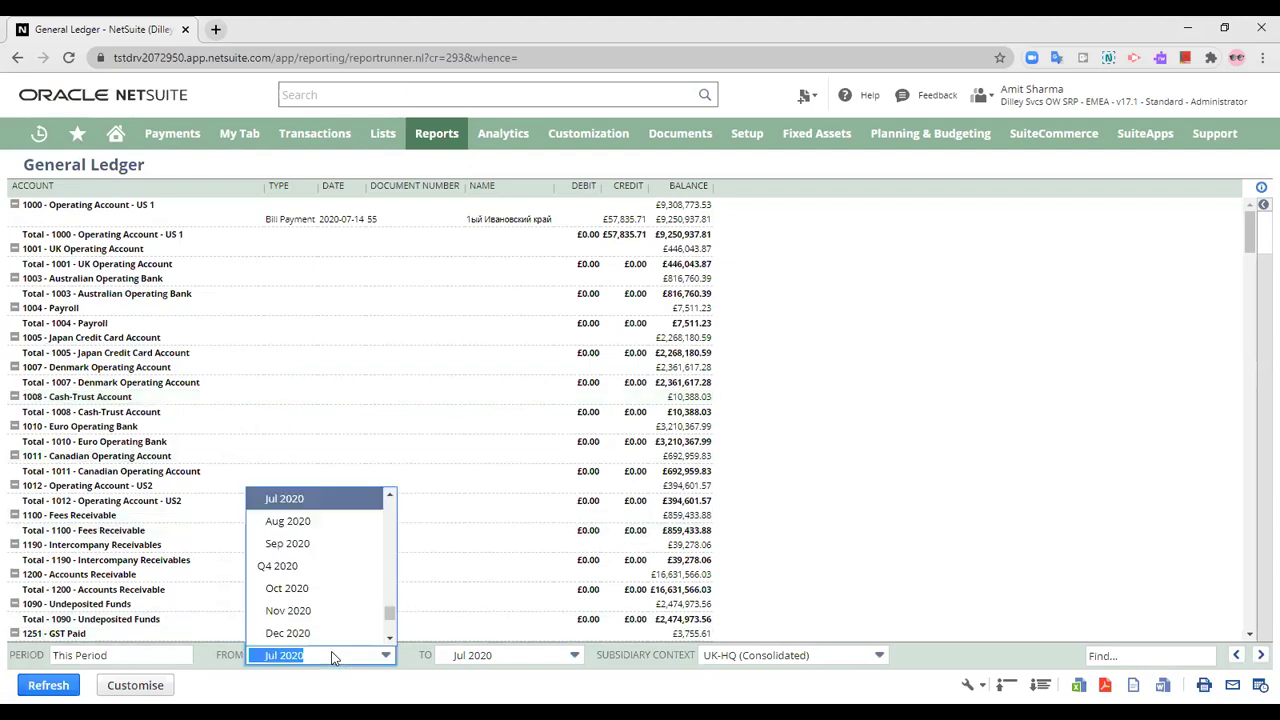
scroll(286, 572, "up", 3)
scroll(285, 576, "down", 2)
scroll(285, 575, "down", 1)
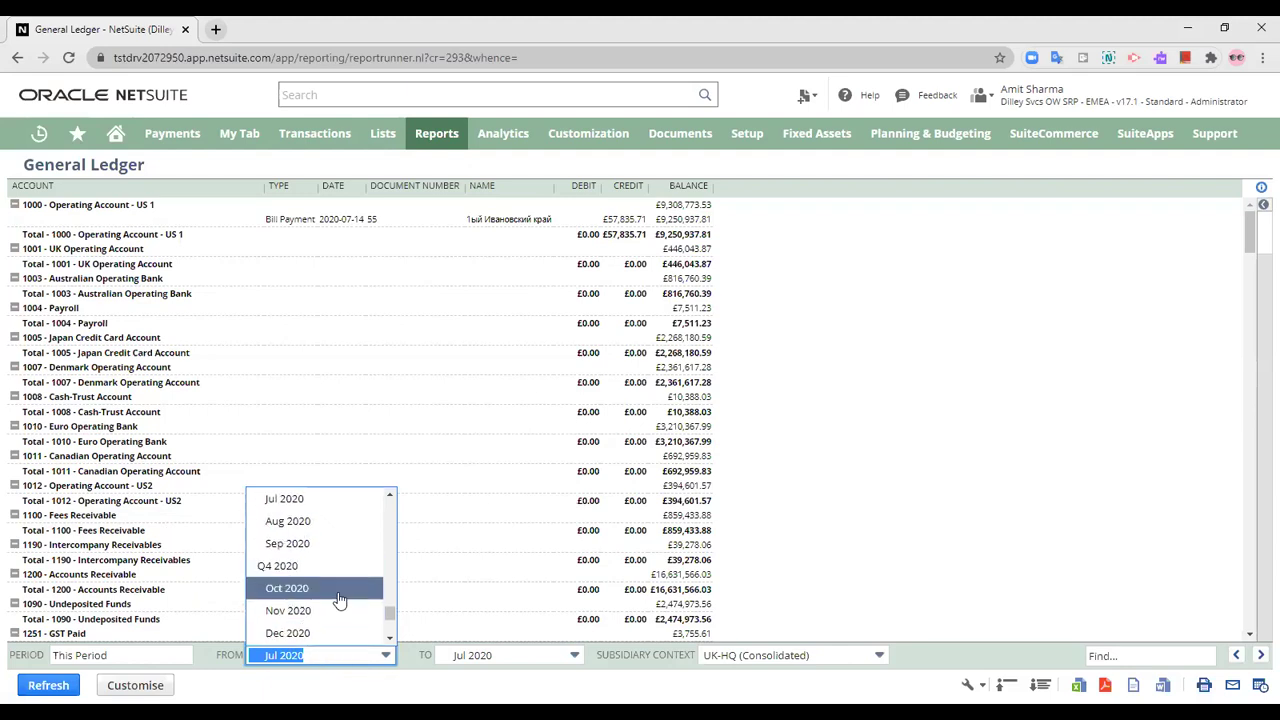
left_click(791, 502)
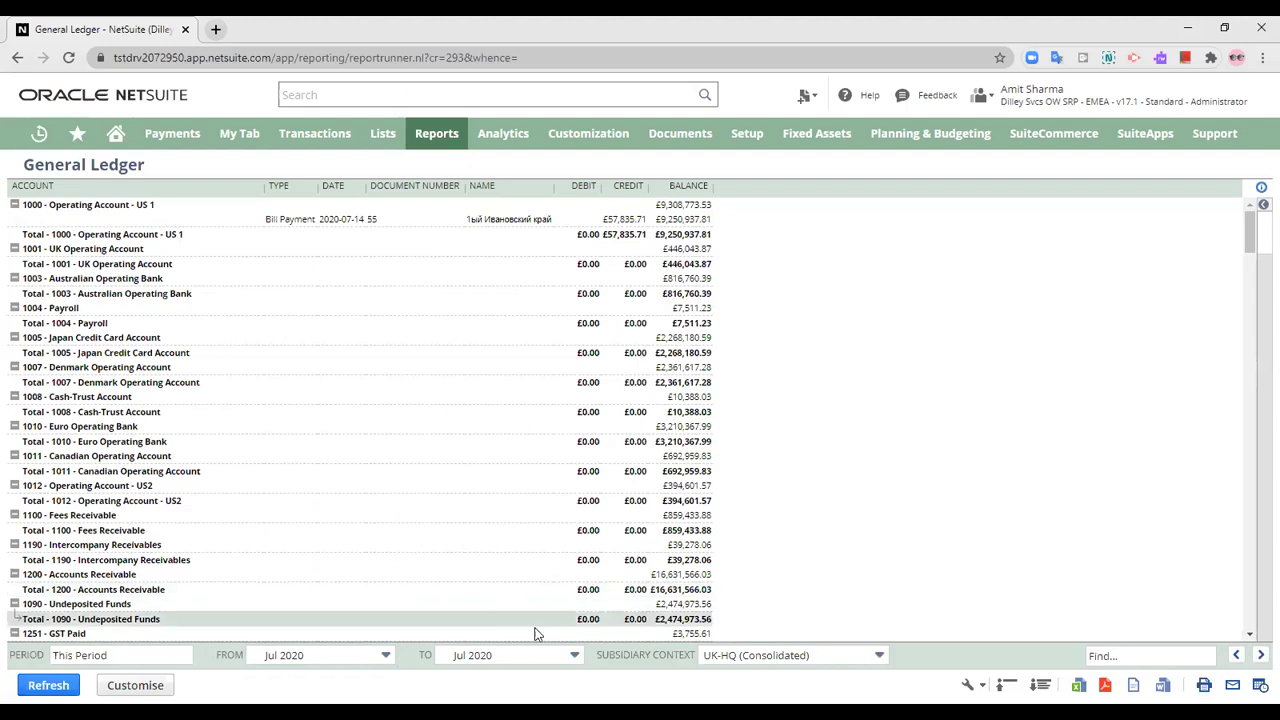
- Set the report's start month to Jun 2020 and refresh the General Ledger
left_click(370, 662)
scroll(350, 594, "up", 3)
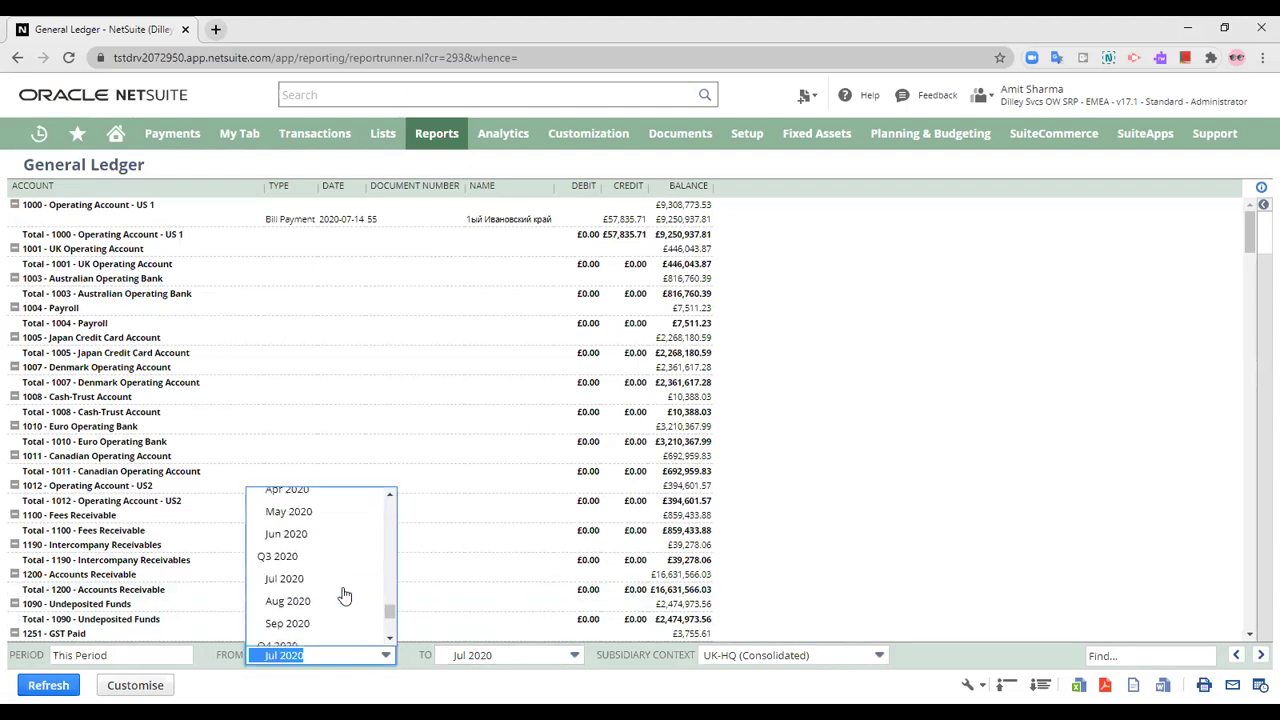
left_click(286, 532)
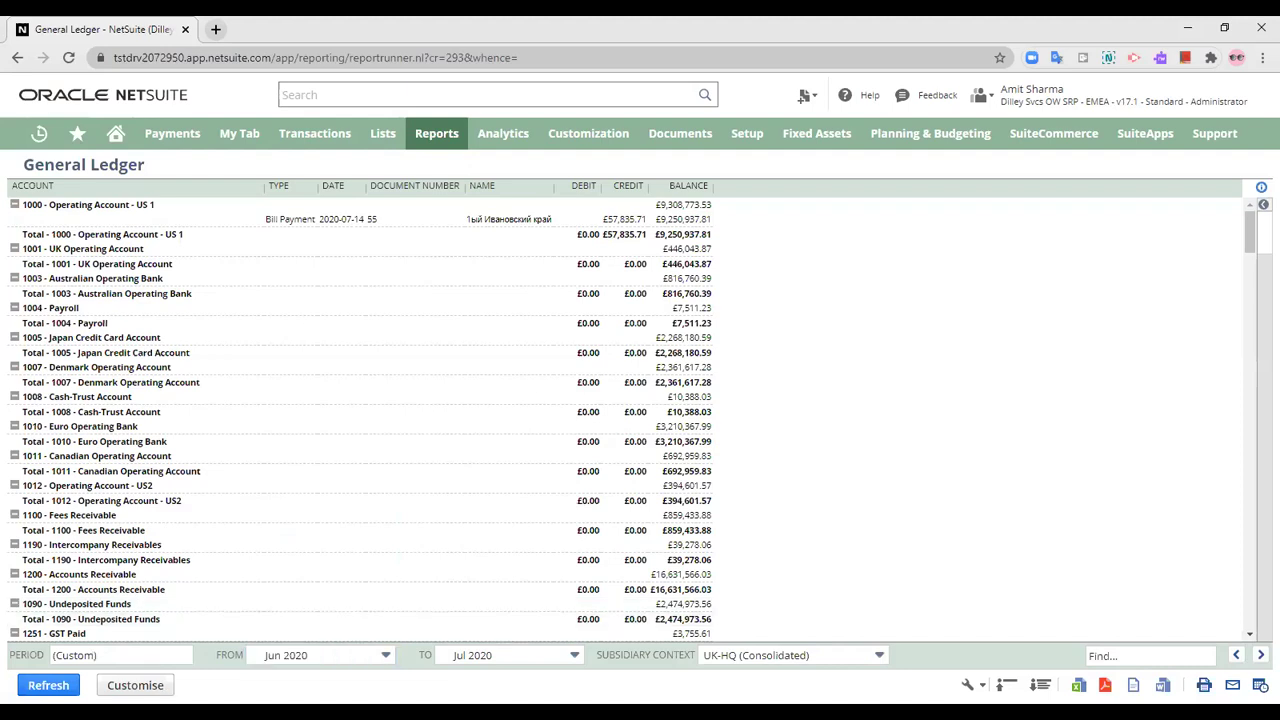
left_click(47, 686)
scroll(263, 407, "down", 3)
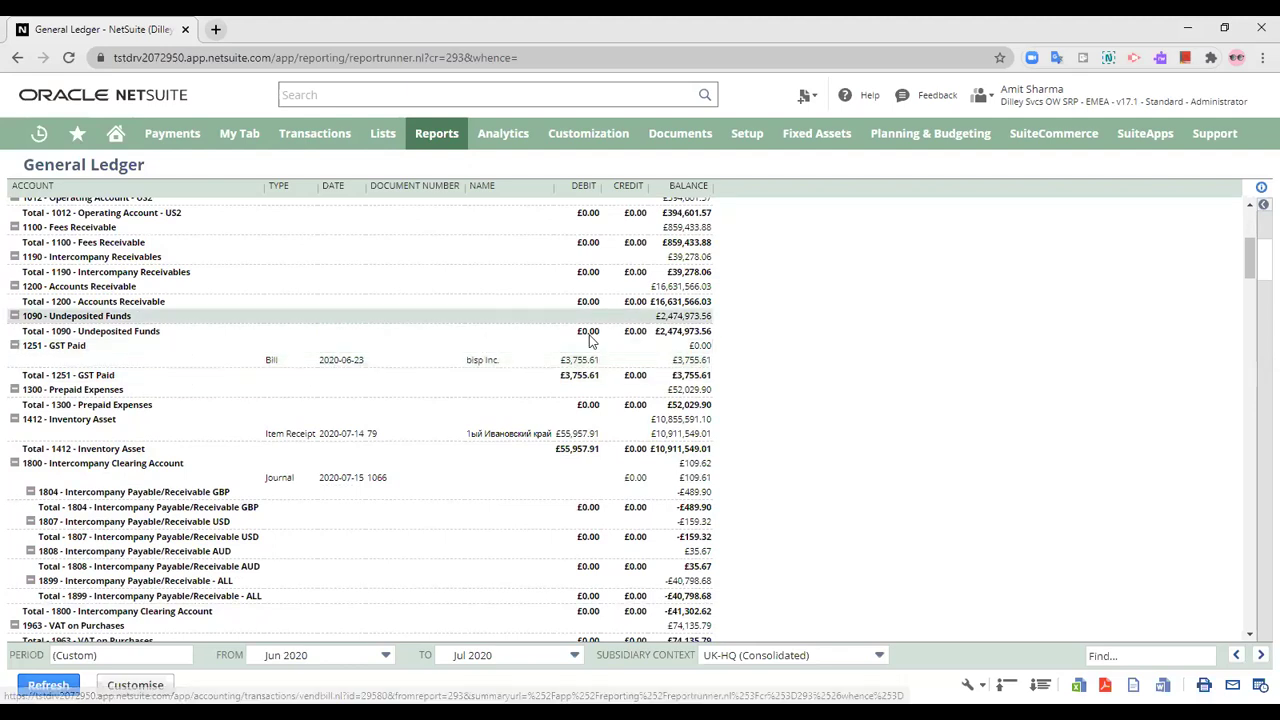
scroll(597, 470, "down", 1)
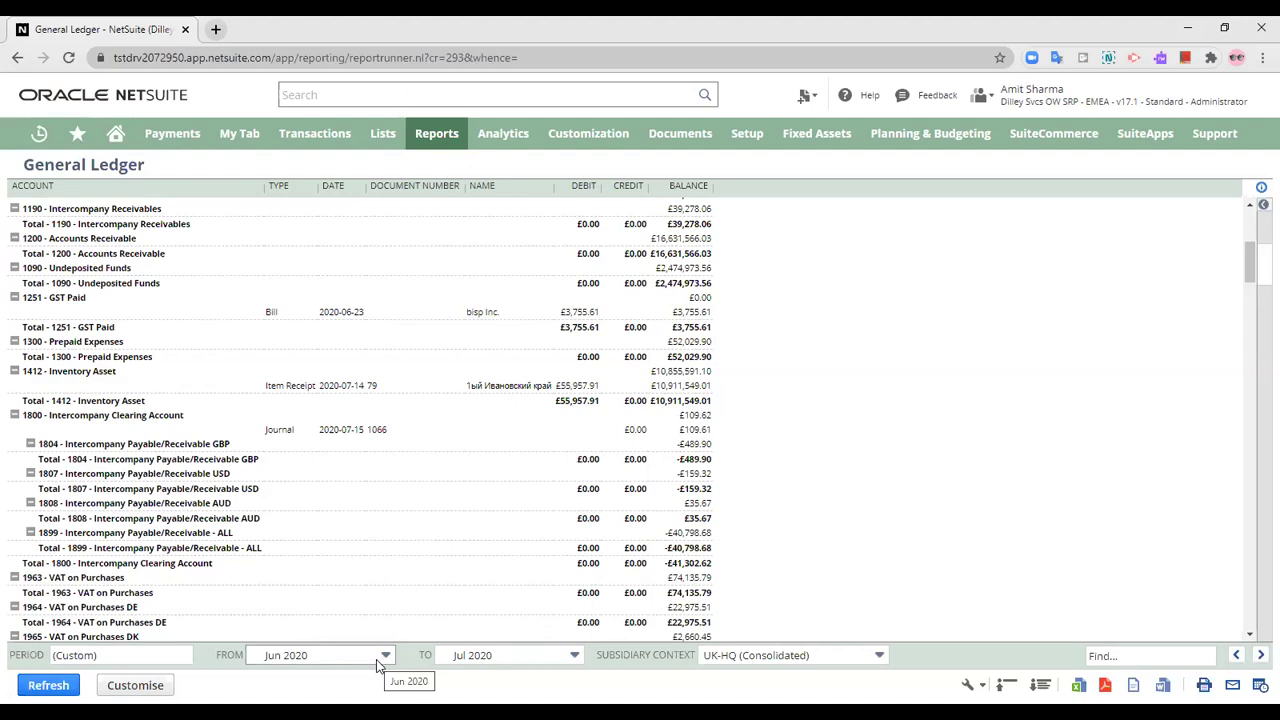
- Switch the General Ledger's subsidiary context to BISP Trainings and refresh the report
left_click(842, 661)
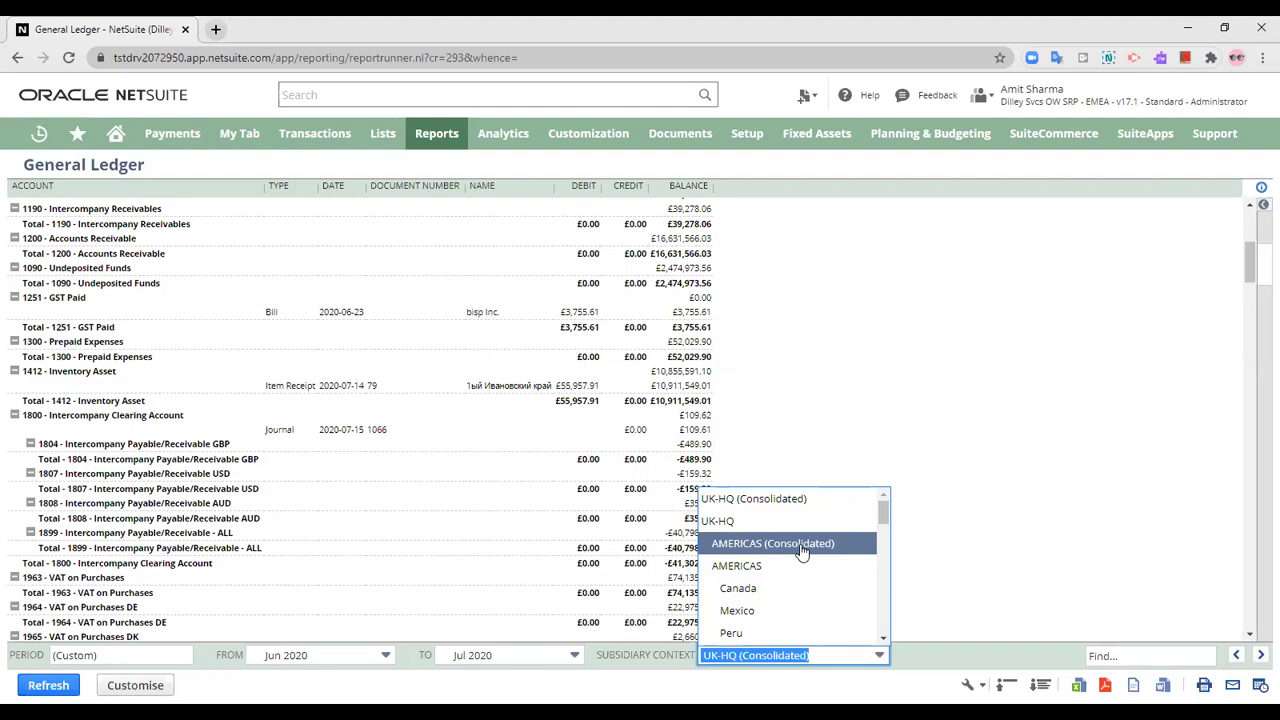
scroll(801, 552, "down", 8)
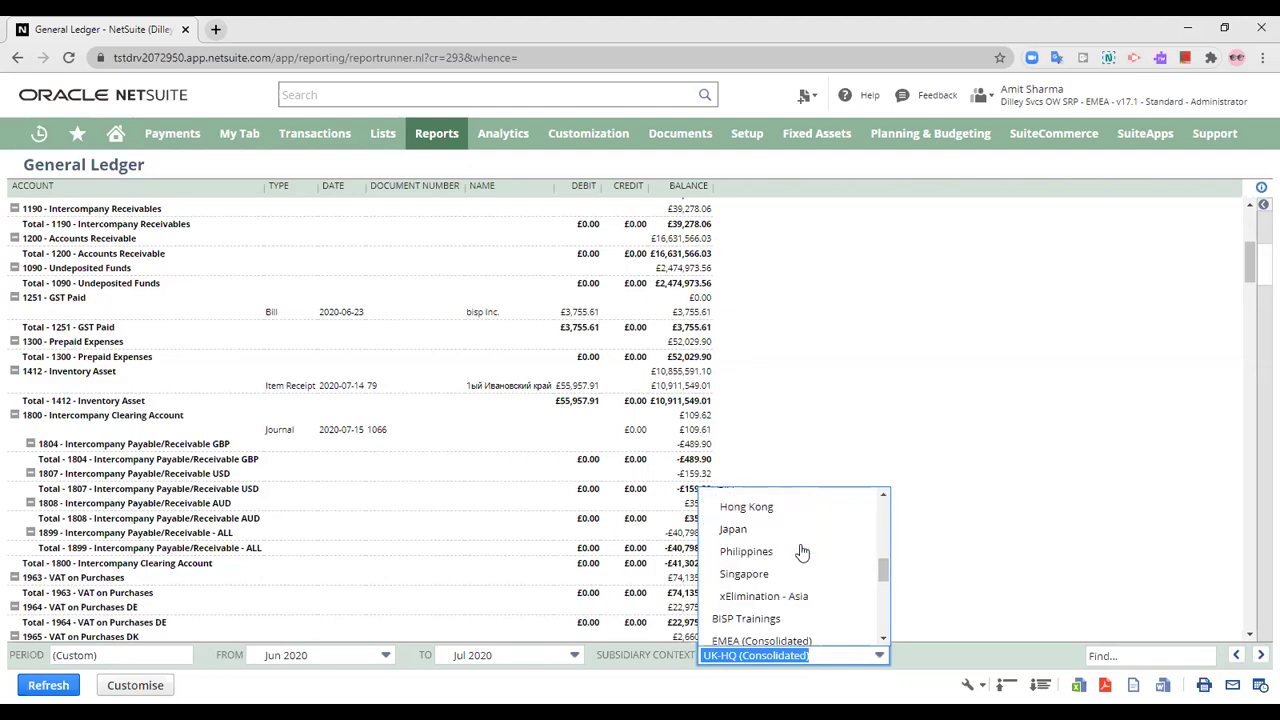
left_click(783, 538)
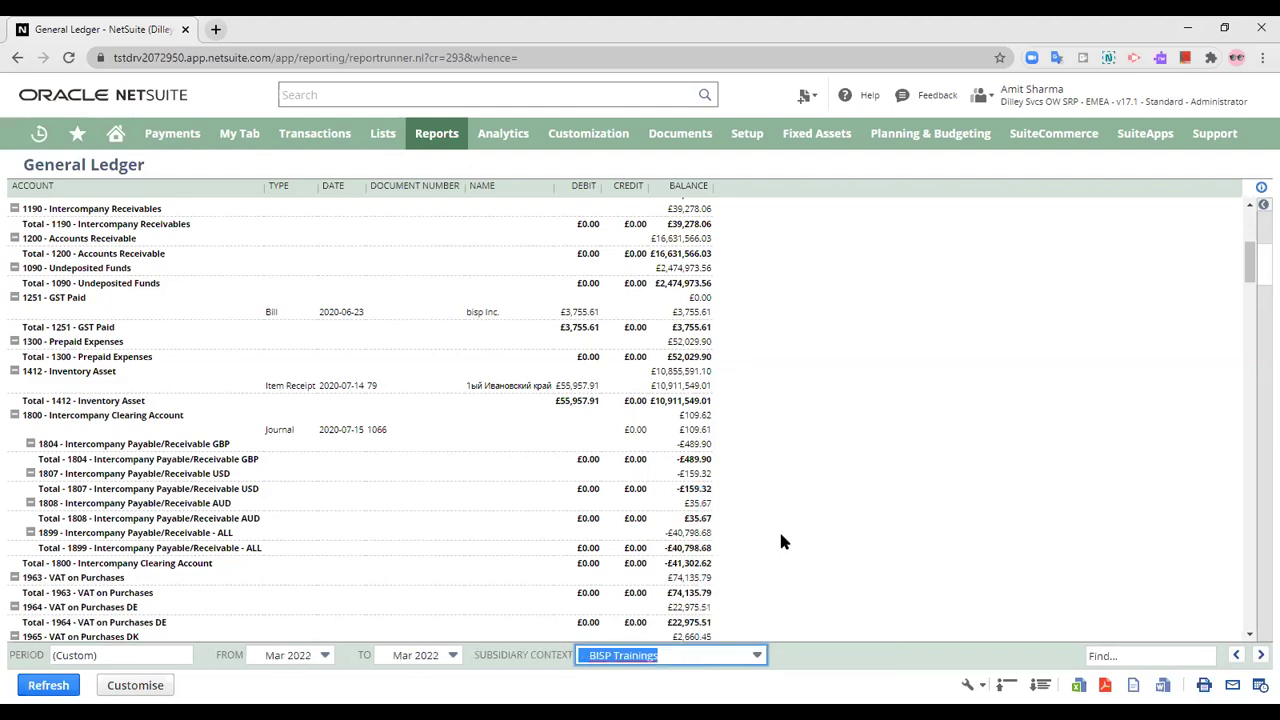
left_click(52, 688)
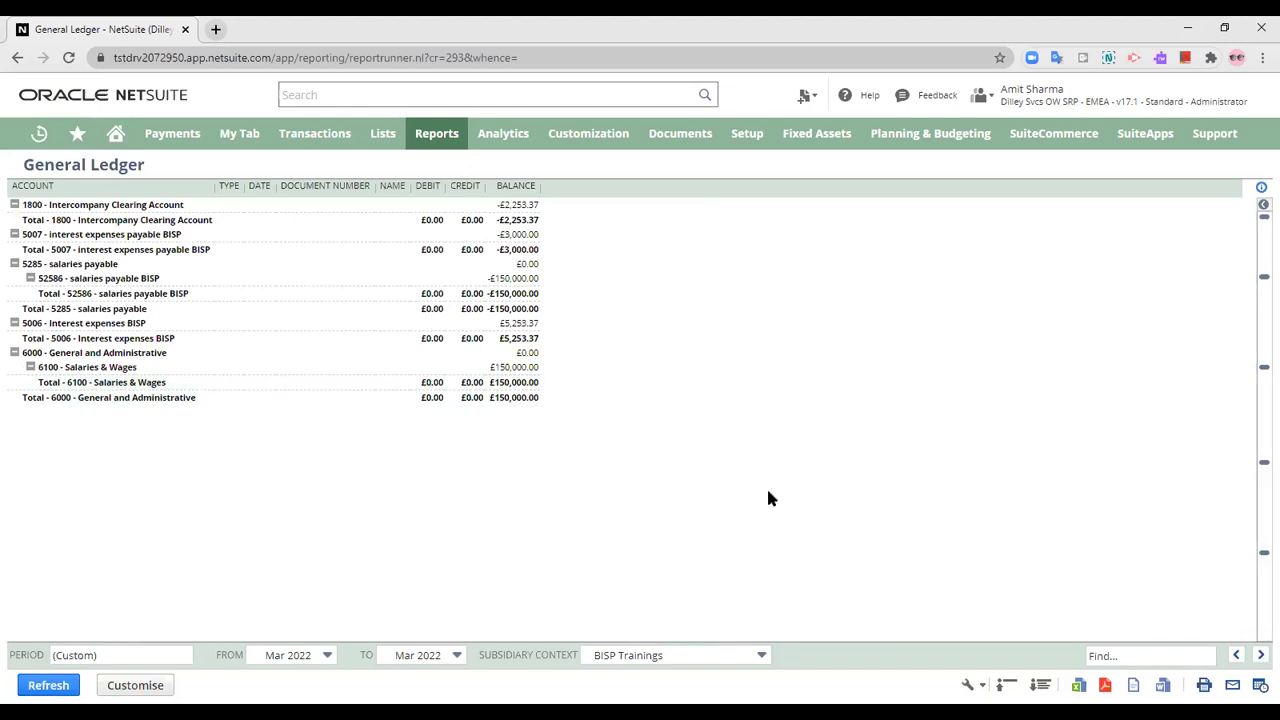
- Set the report period to This Period, refresh the General Ledger and review its entries
left_click(303, 657)
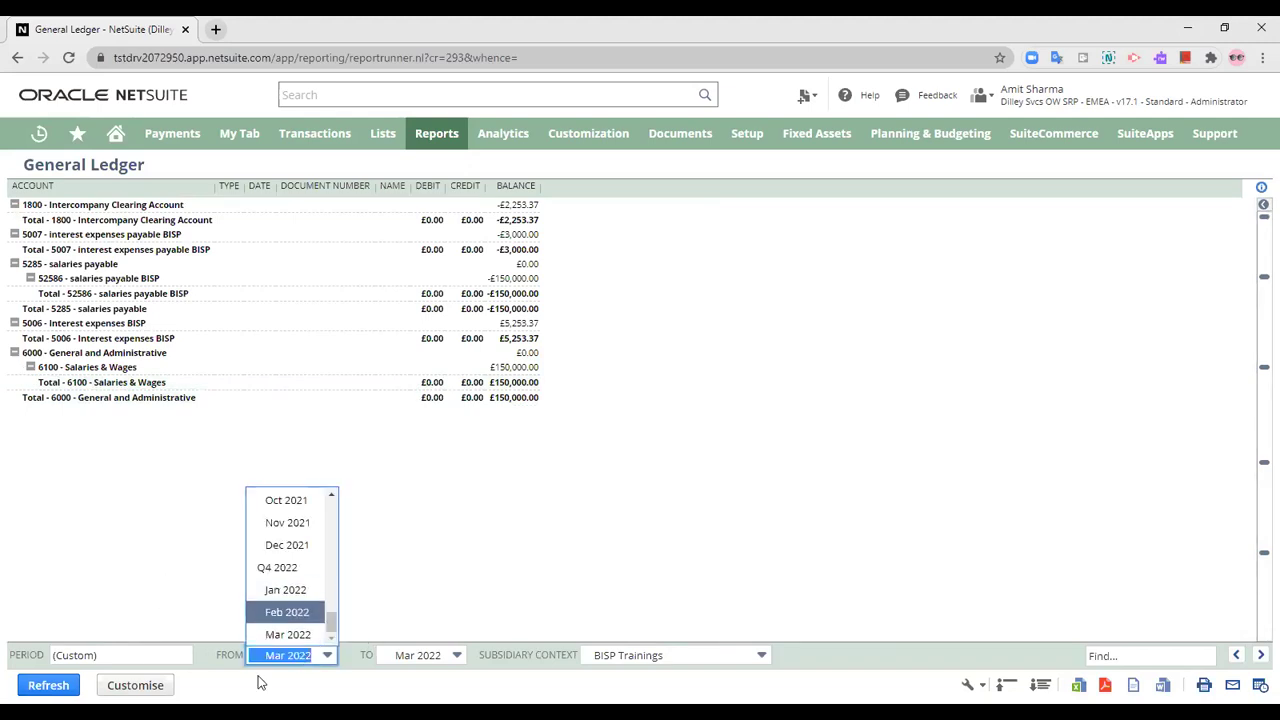
left_click(175, 657)
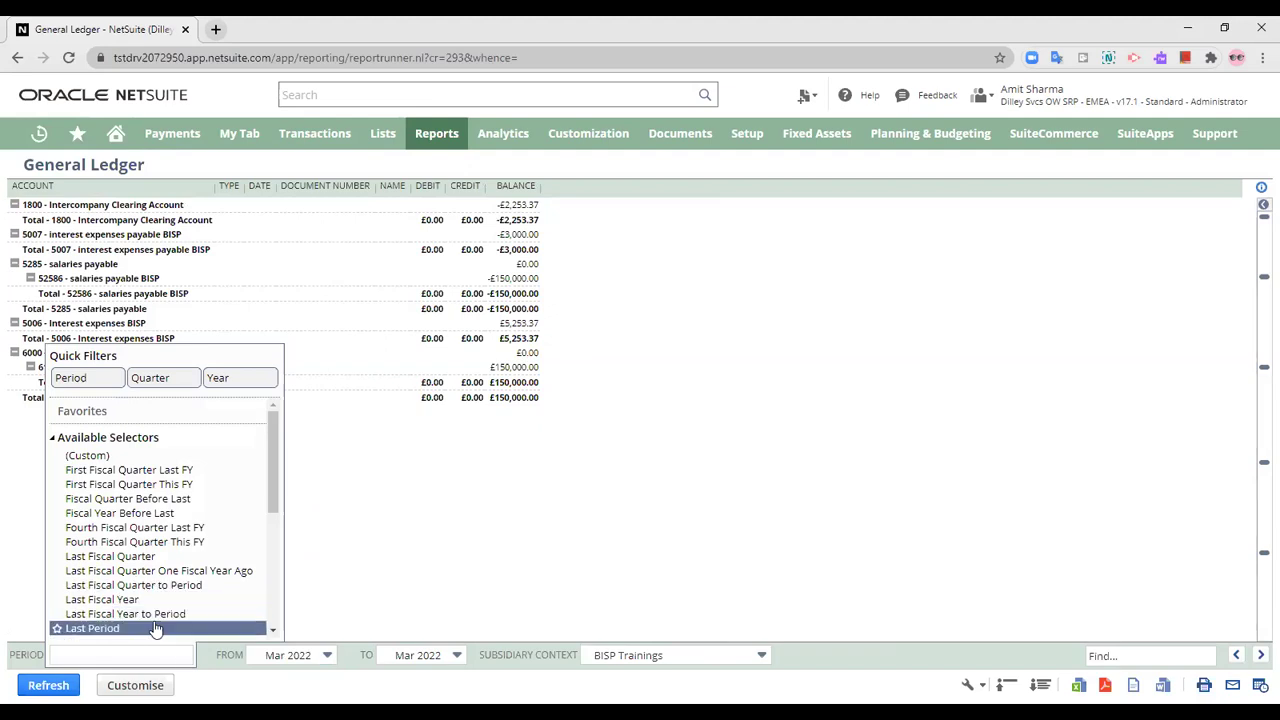
scroll(118, 560, "down", 5)
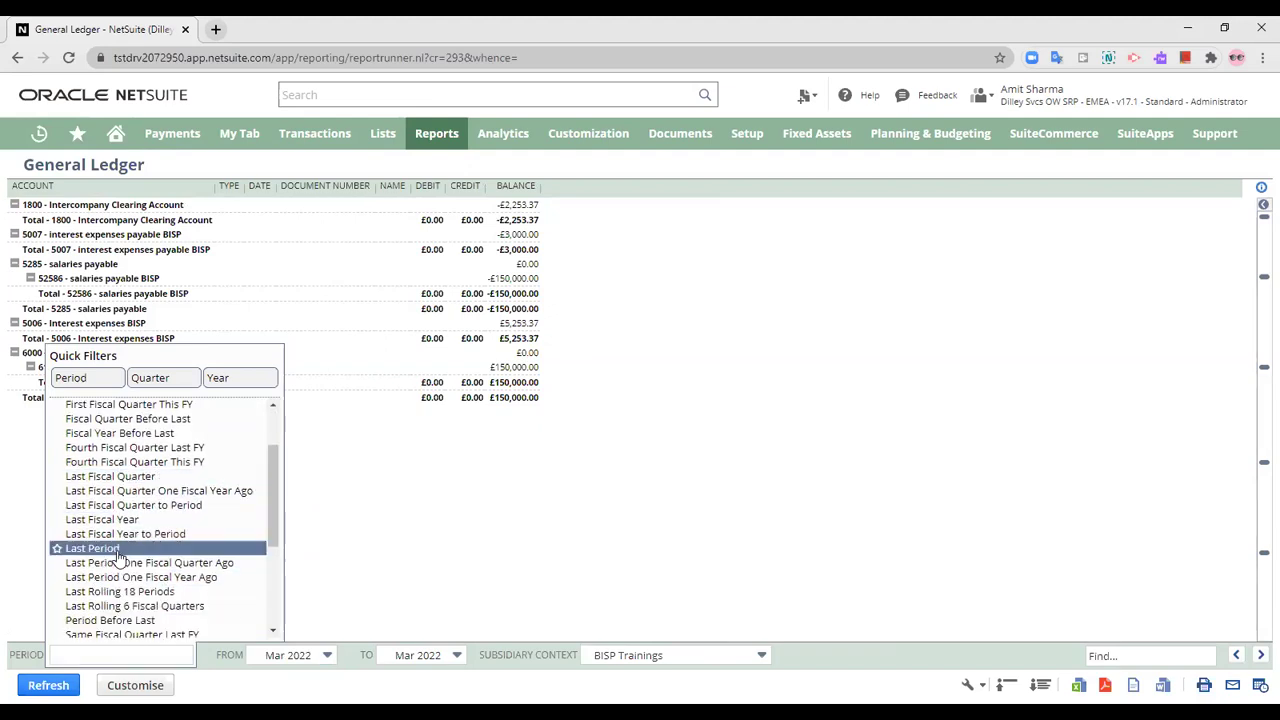
scroll(118, 580, "down", 2)
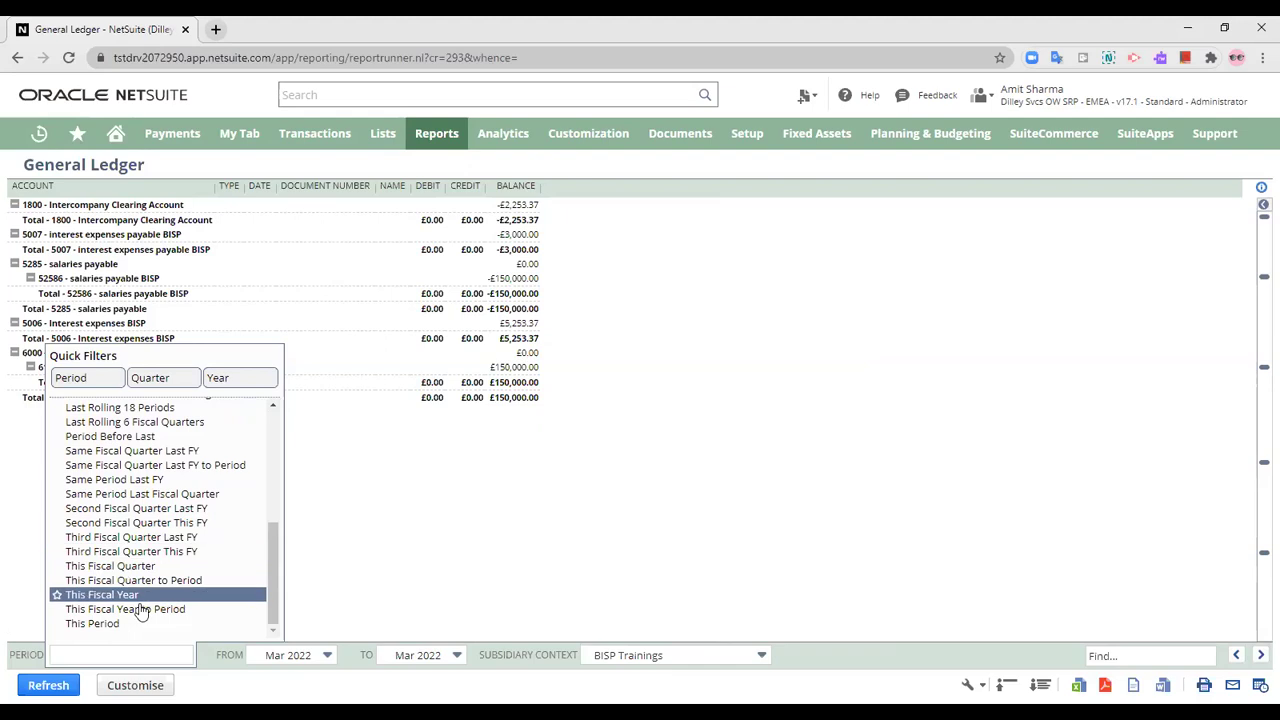
left_click(110, 622)
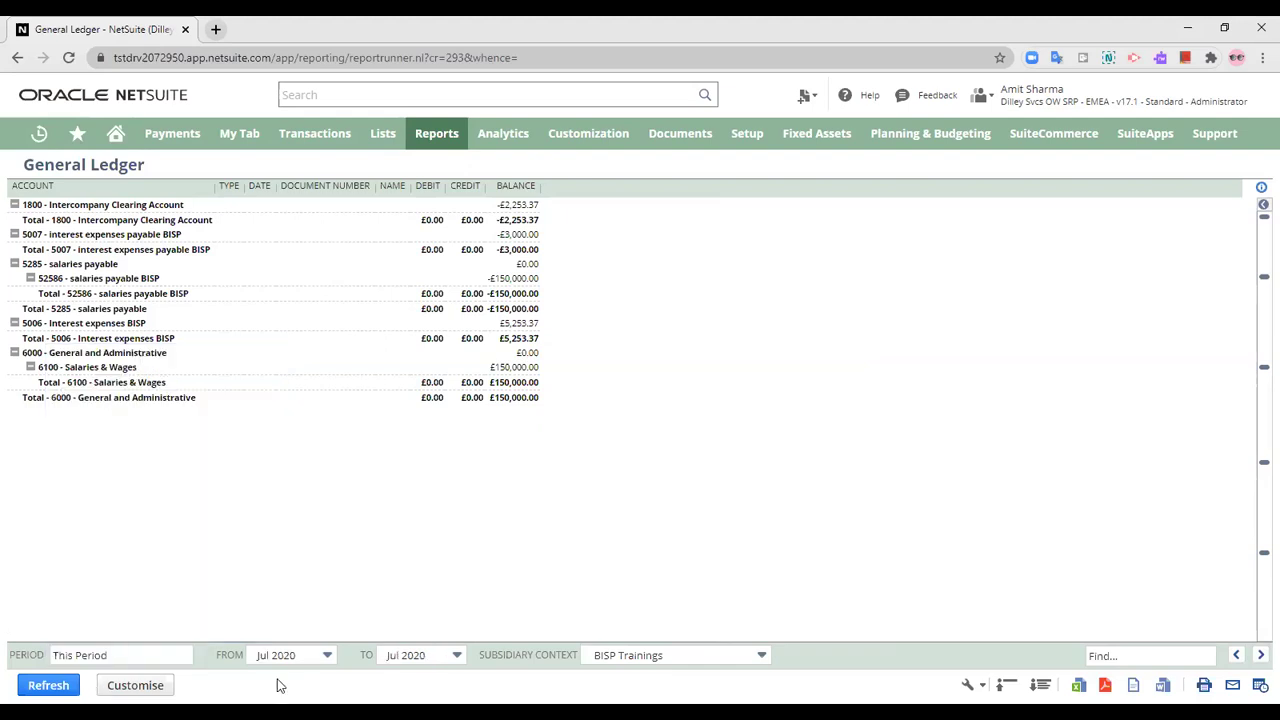
left_click(60, 688)
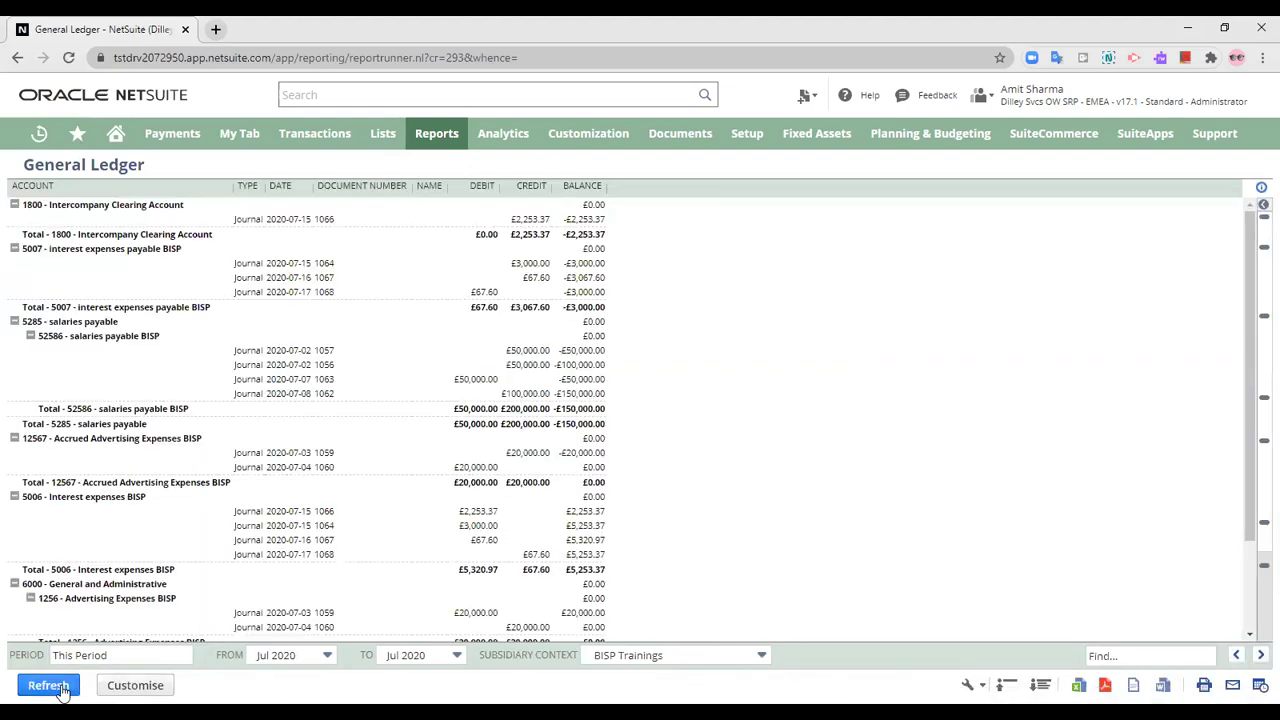
scroll(332, 316, "down", 1)
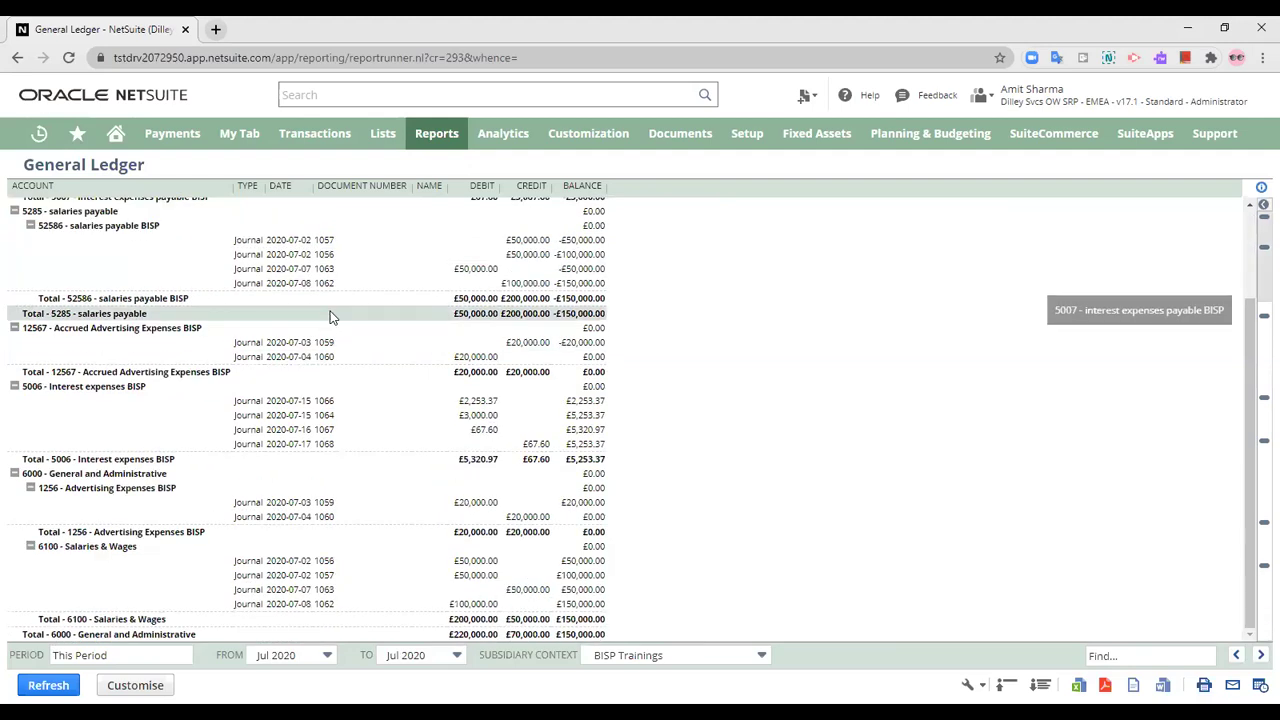
scroll(593, 440, "up", 1)
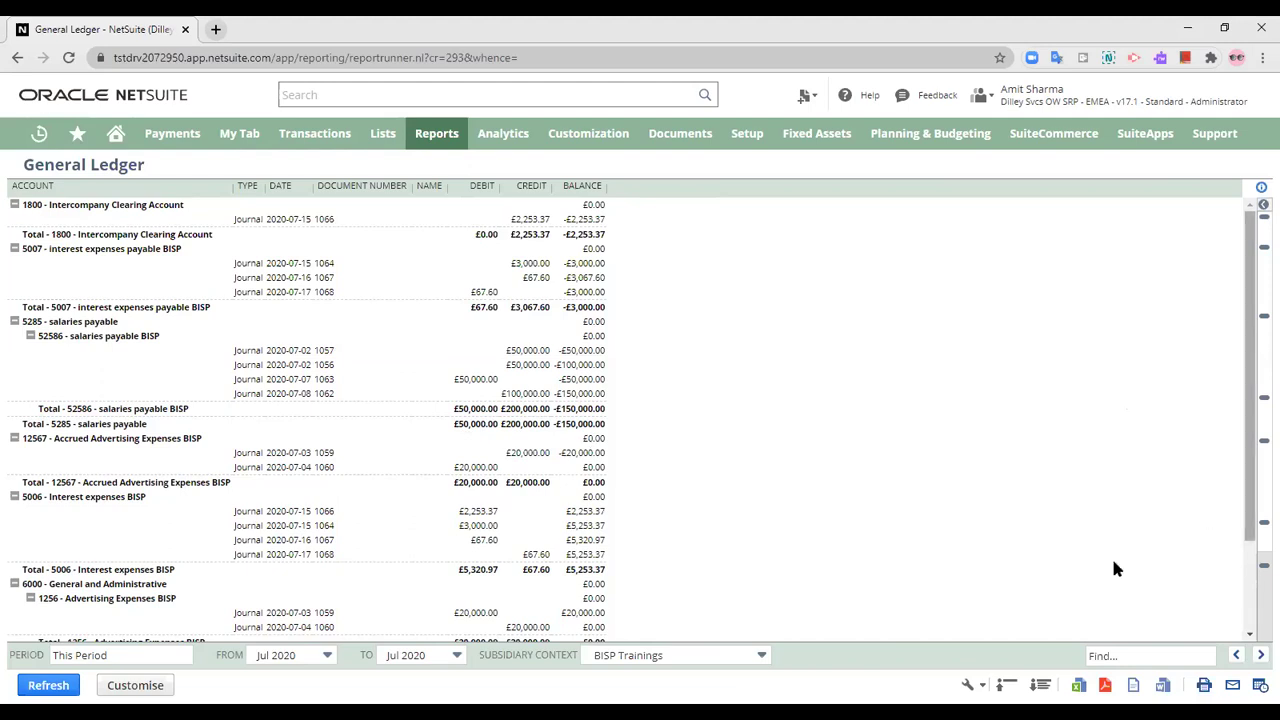
- Collapse all account rows of the report and expand them again by one level
left_click(1011, 685)
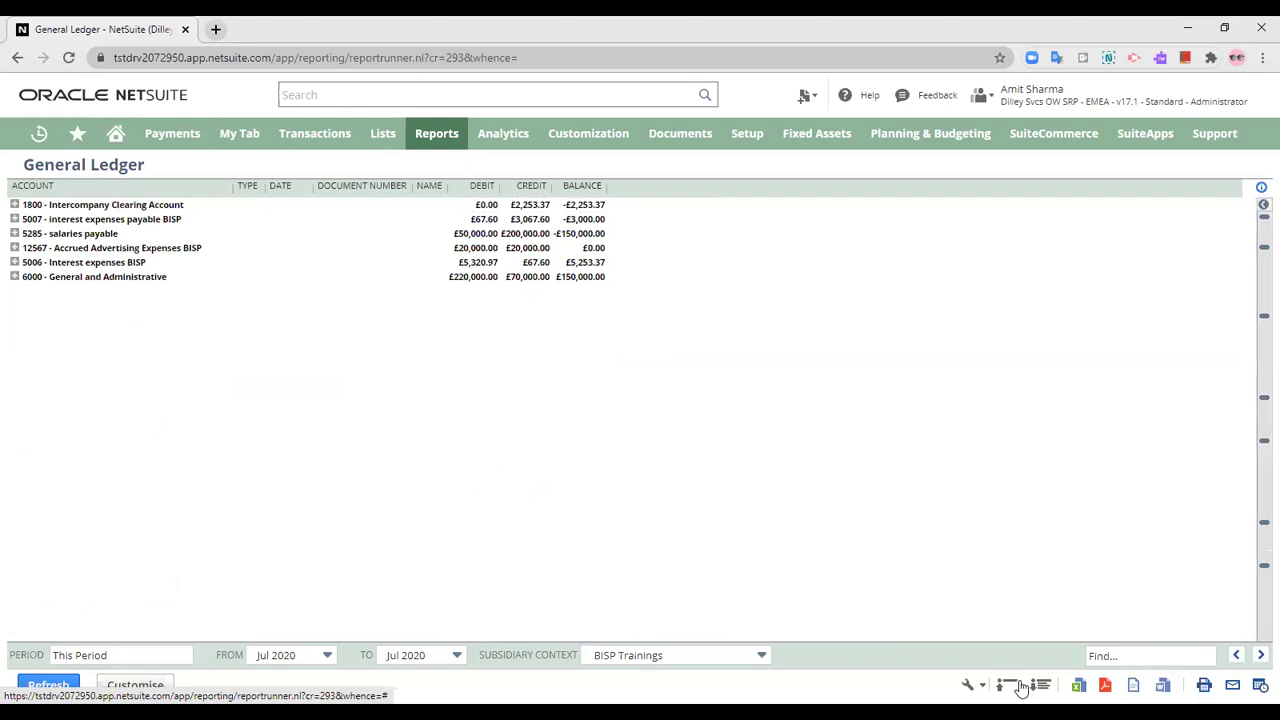
left_click(1040, 685)
left_click(1004, 686)
left_click(1041, 686)
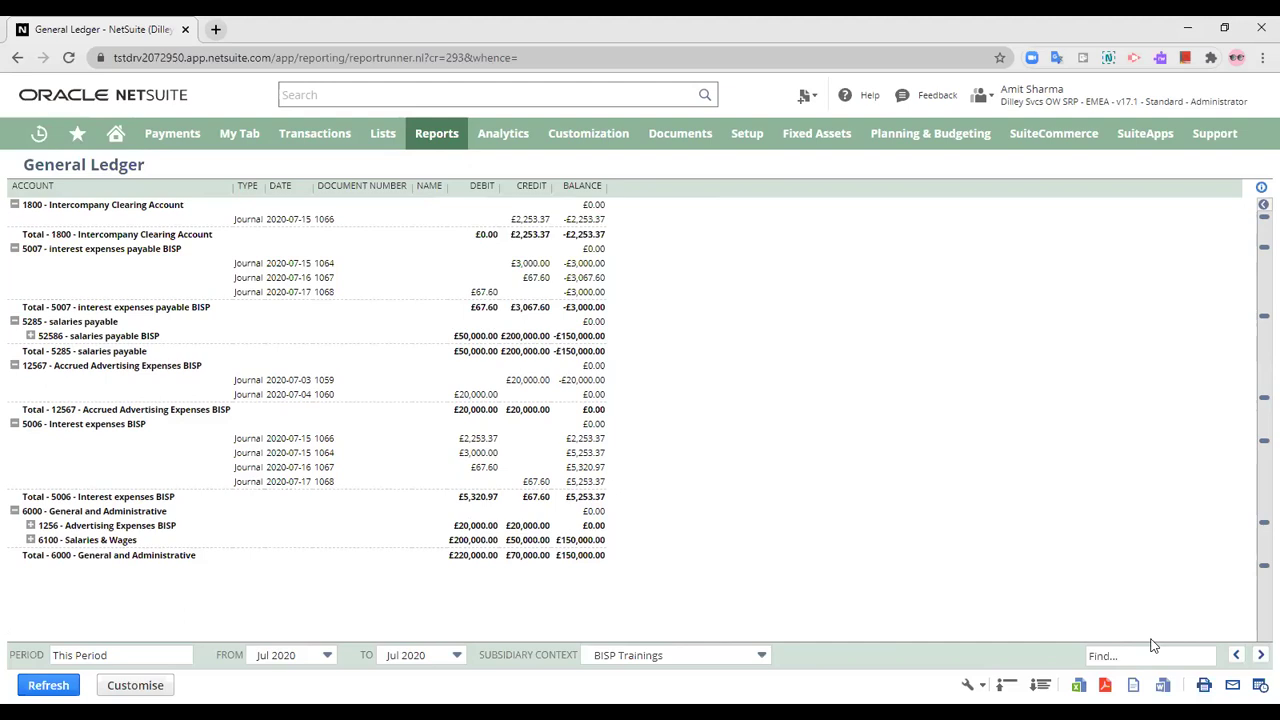
- Look at the form for emailing the report and close it without sending
left_click(1233, 687)
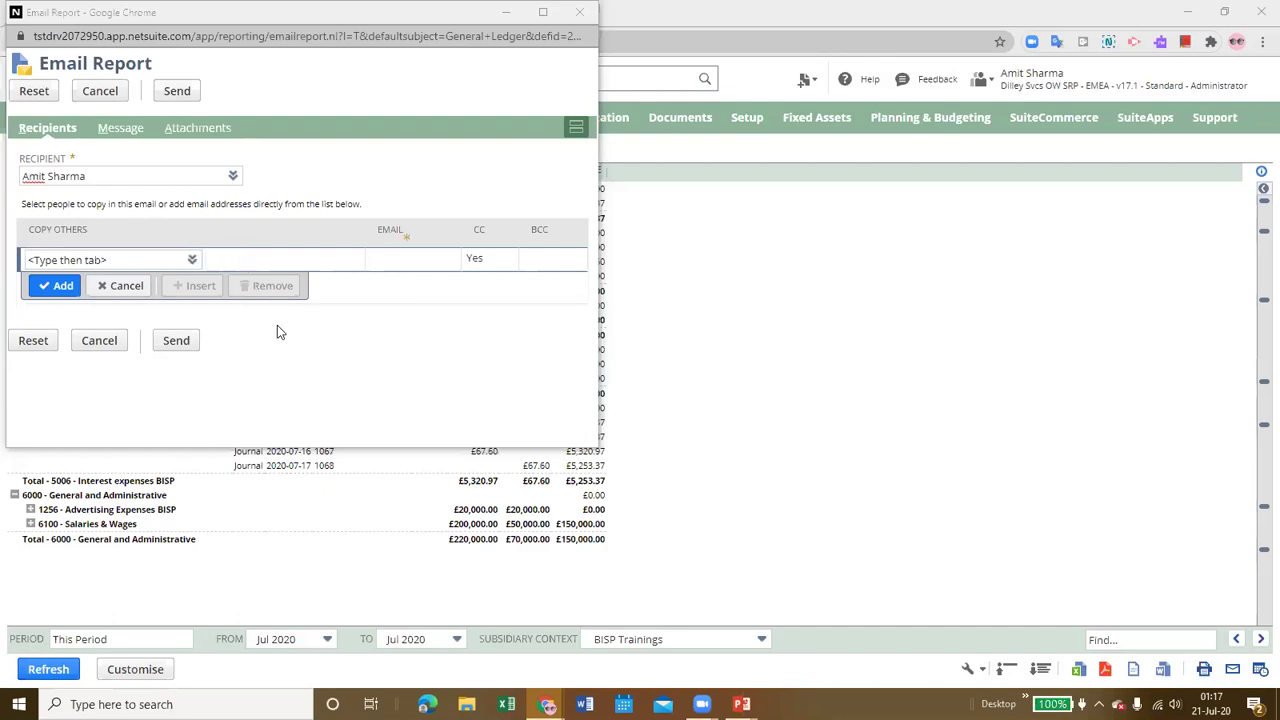
left_click(579, 12)
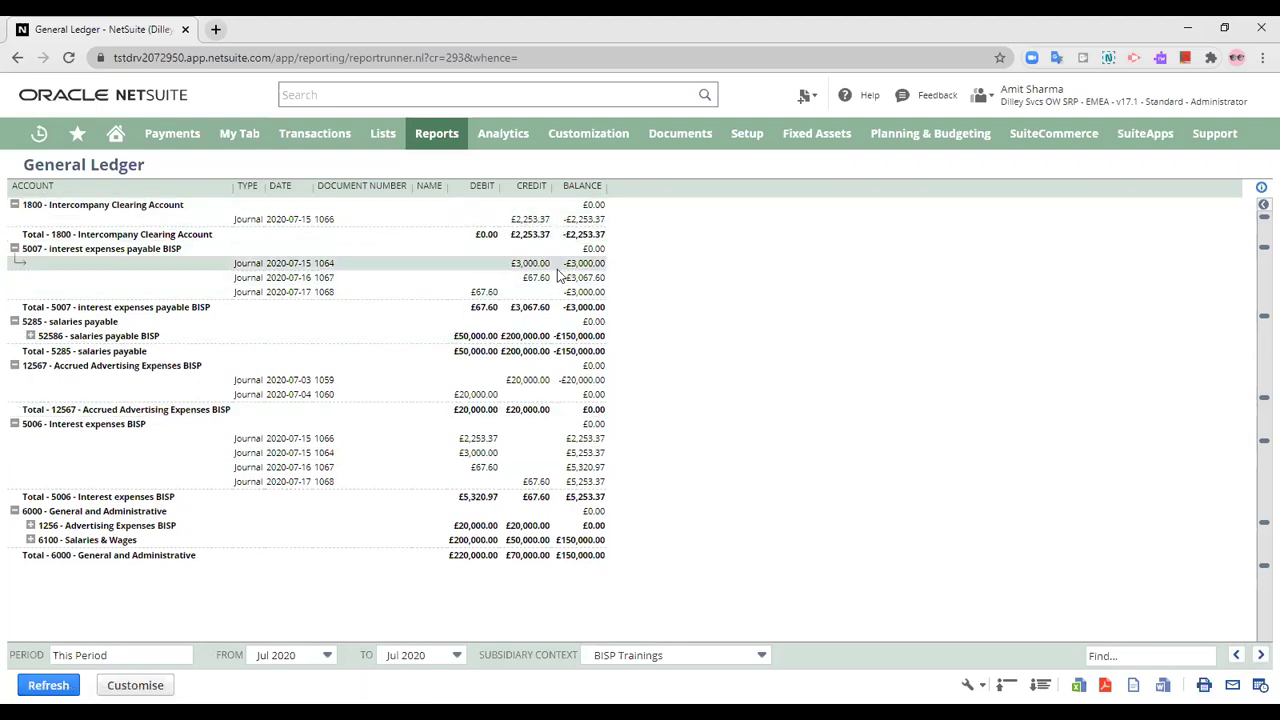
- Open the General Ledger report for customisation in the Report Builder
left_click(135, 685)
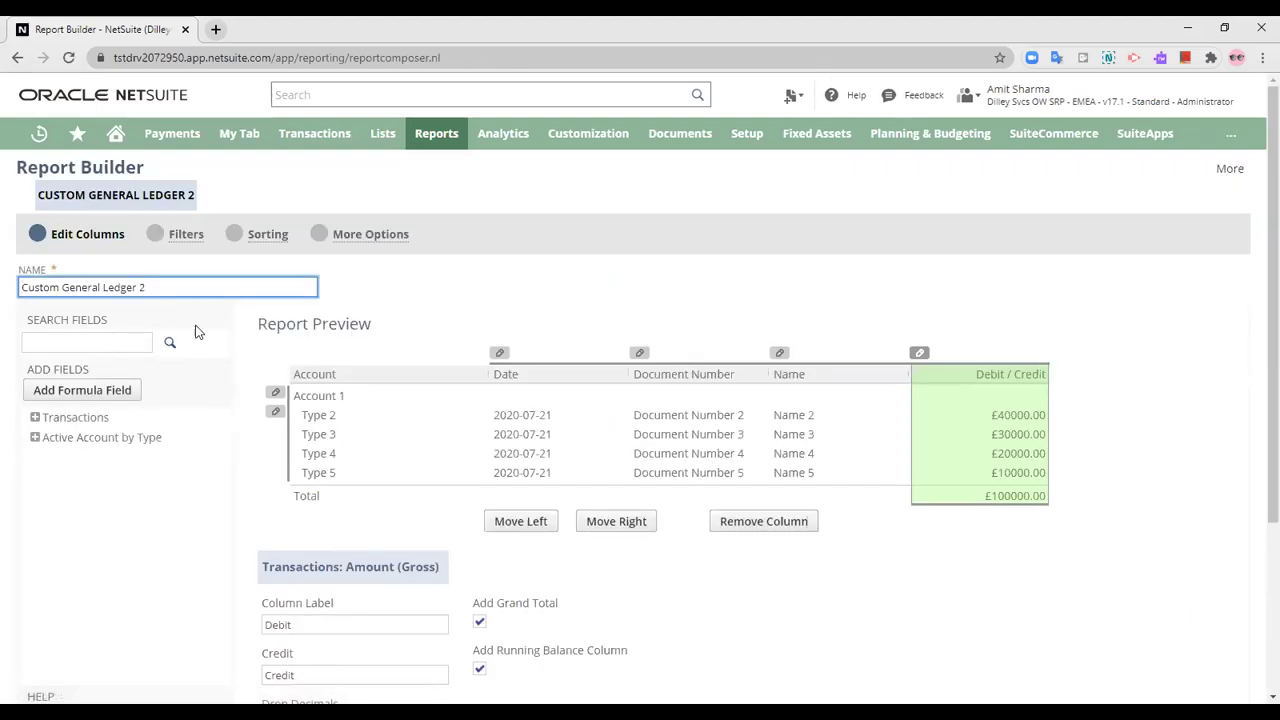
- Add a formula field to the report columns and label it "total sum"
left_click(91, 395)
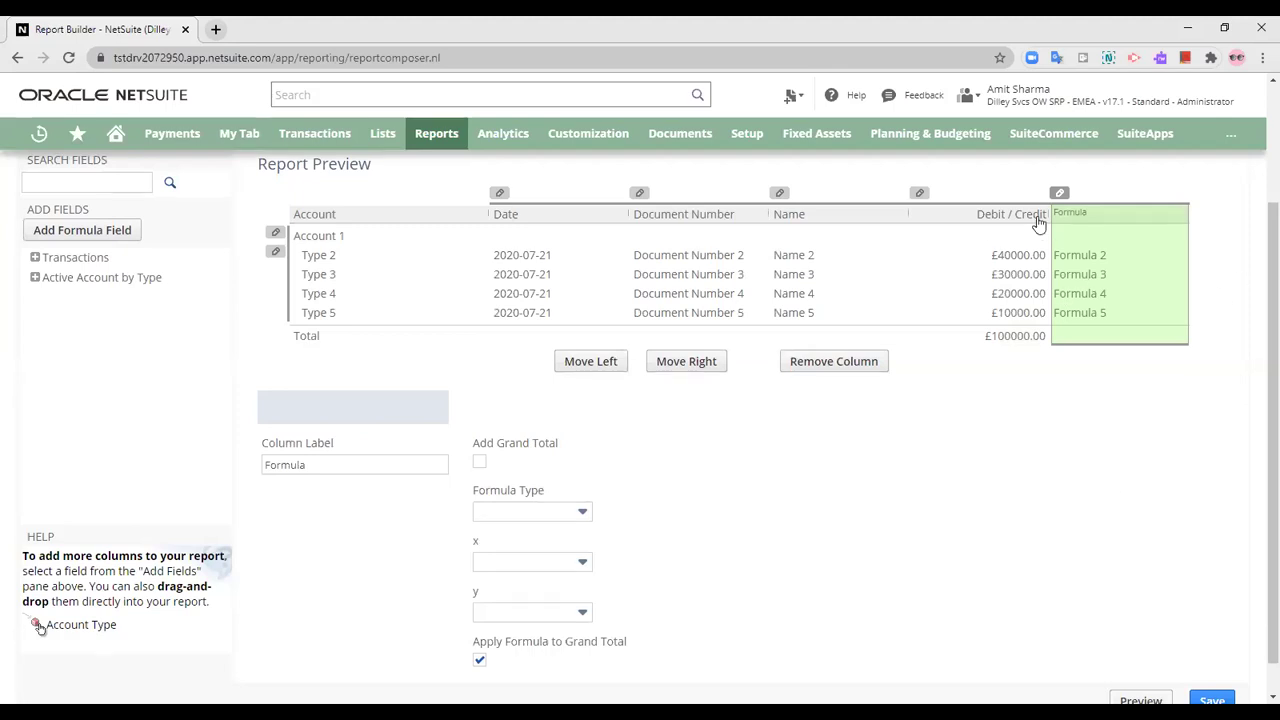
left_click(355, 465)
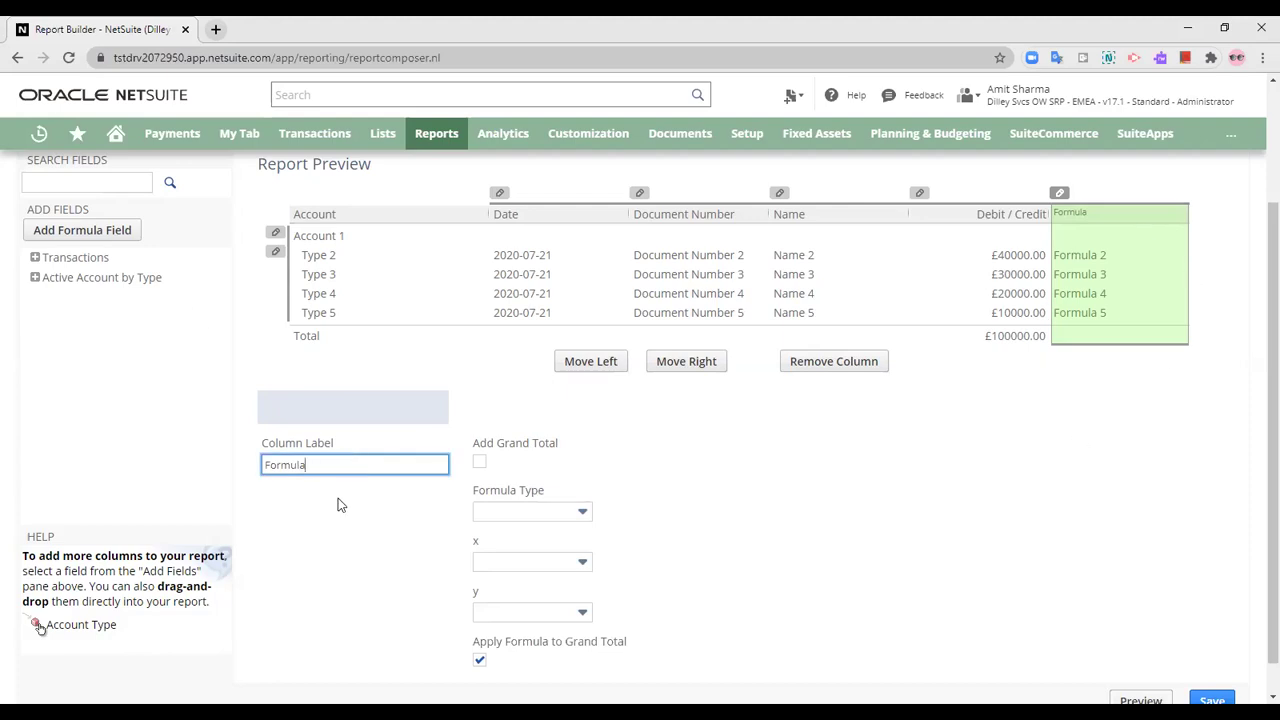
key("BackSpace")
key("BackSpace")
key("BackSpace")
key("BackSpace")
key("BackSpace")
key("BackSpace")
key("BackSpace")
type("total sum")
left_click(337, 505)
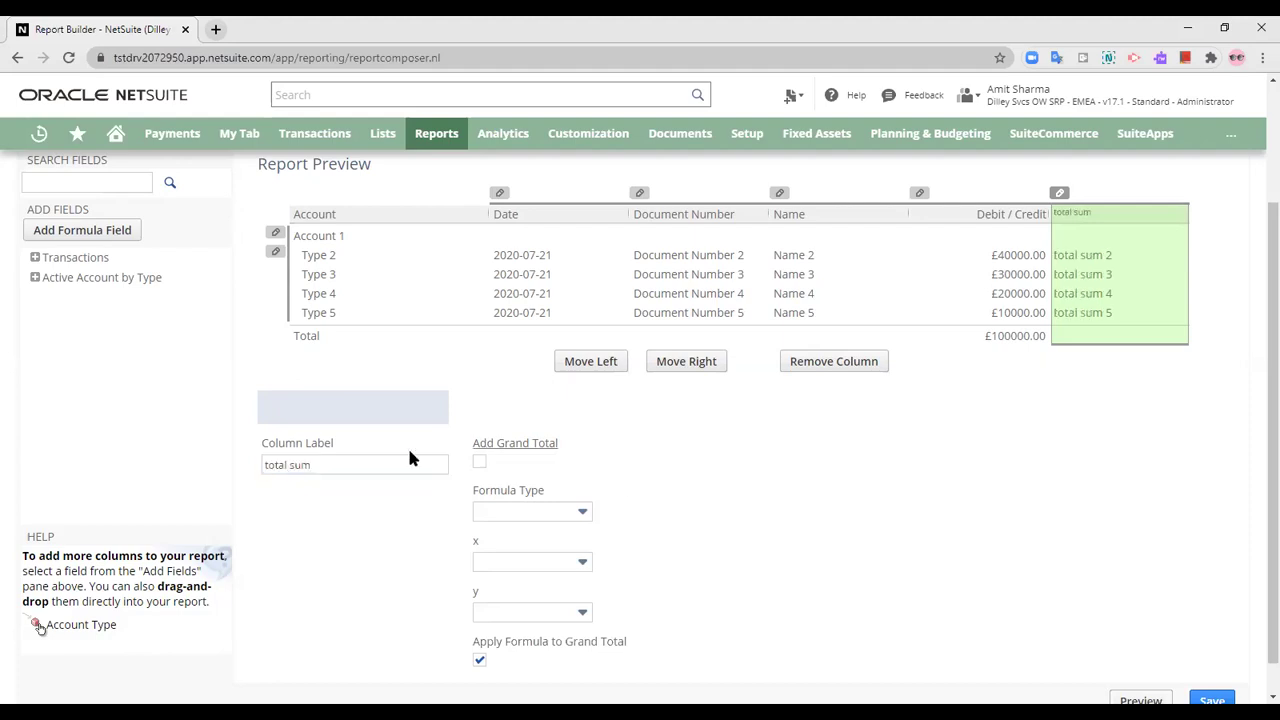
- Set the "total sum" column's formula type to Sum x+y, and remove the column from the report
left_click(533, 513)
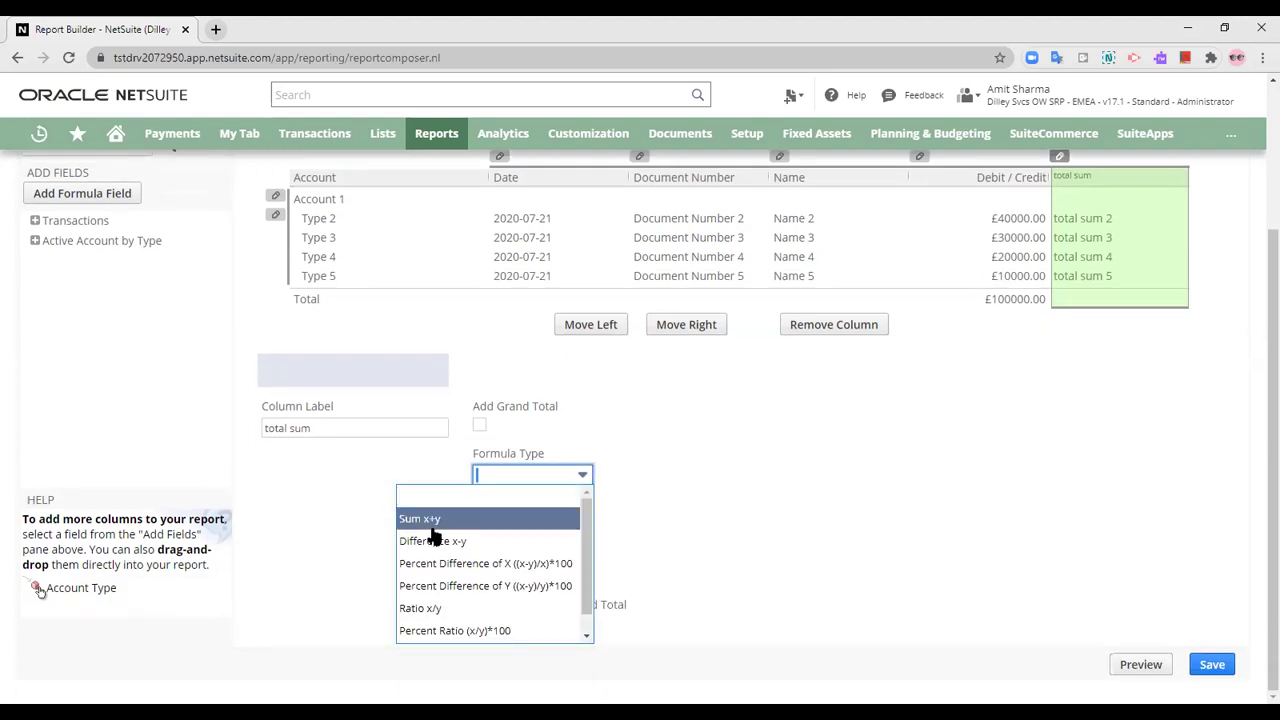
left_click(432, 524)
left_click(546, 527)
left_click(546, 540)
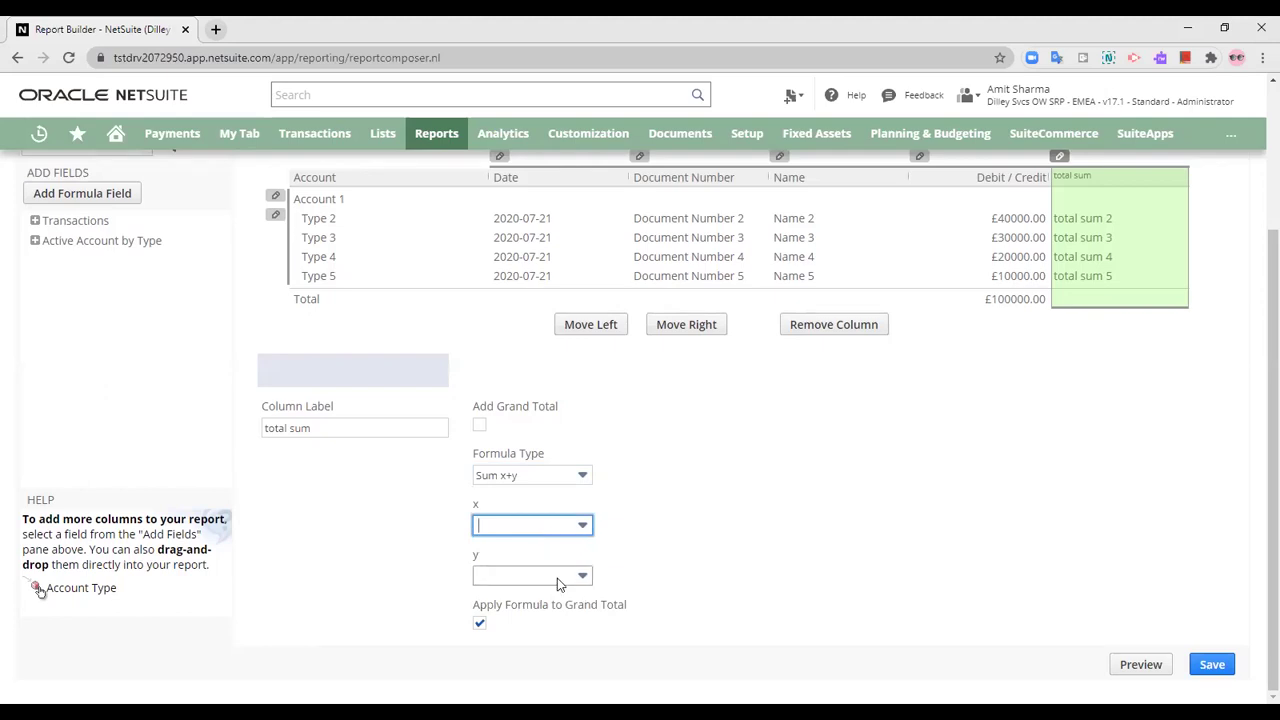
left_click(557, 578)
left_click(669, 582)
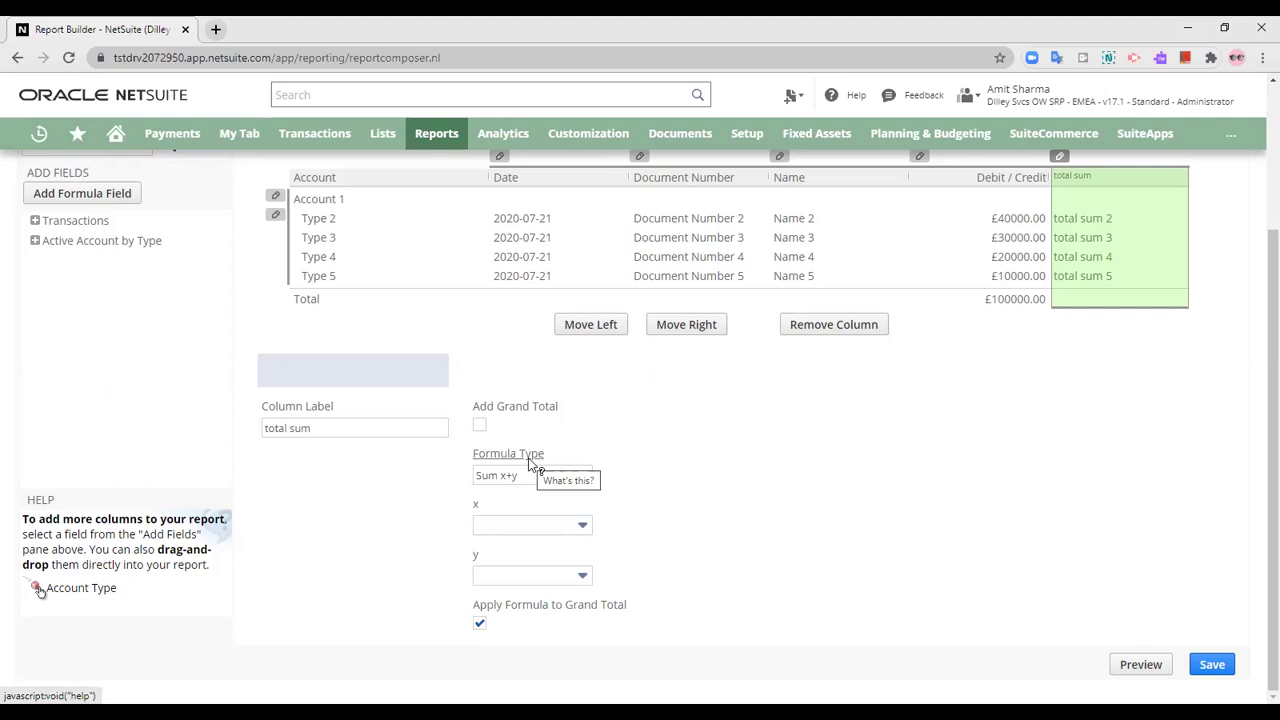
left_click(854, 332)
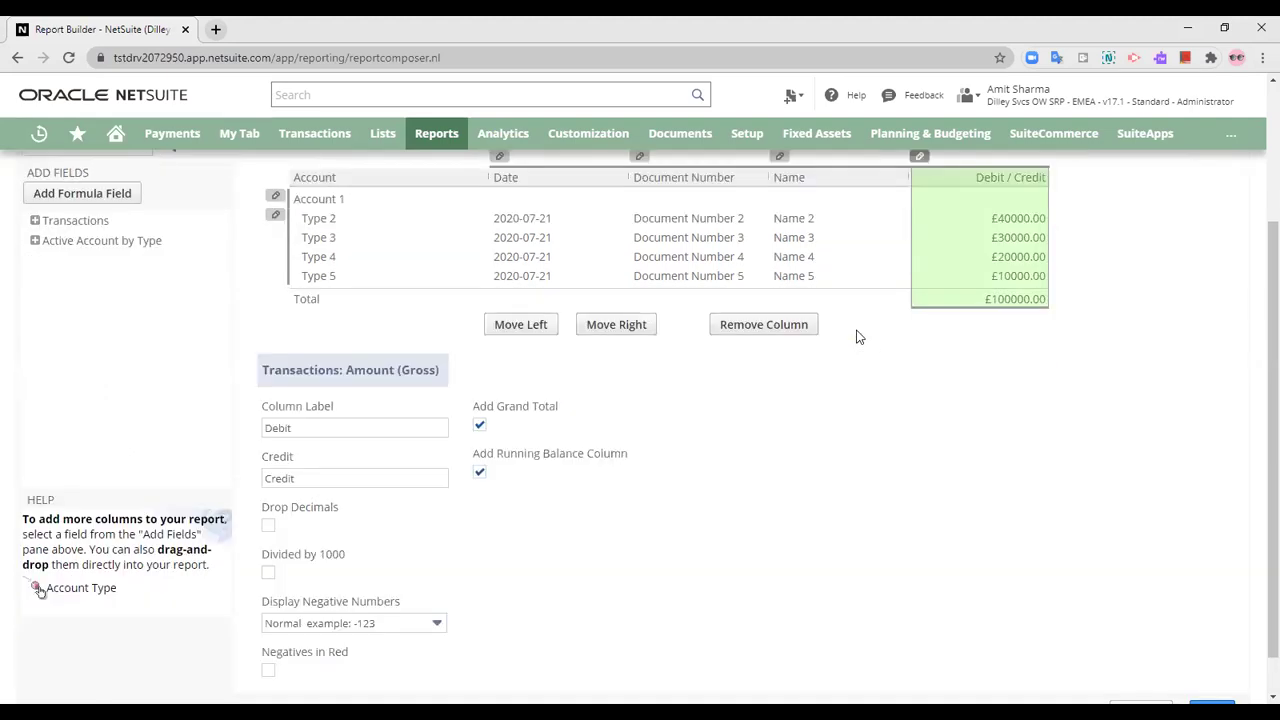
- Add the Amount (Foreign Currency) field from Transactions as a report column and save the report as Custom General Ledger 2
left_click(35, 221)
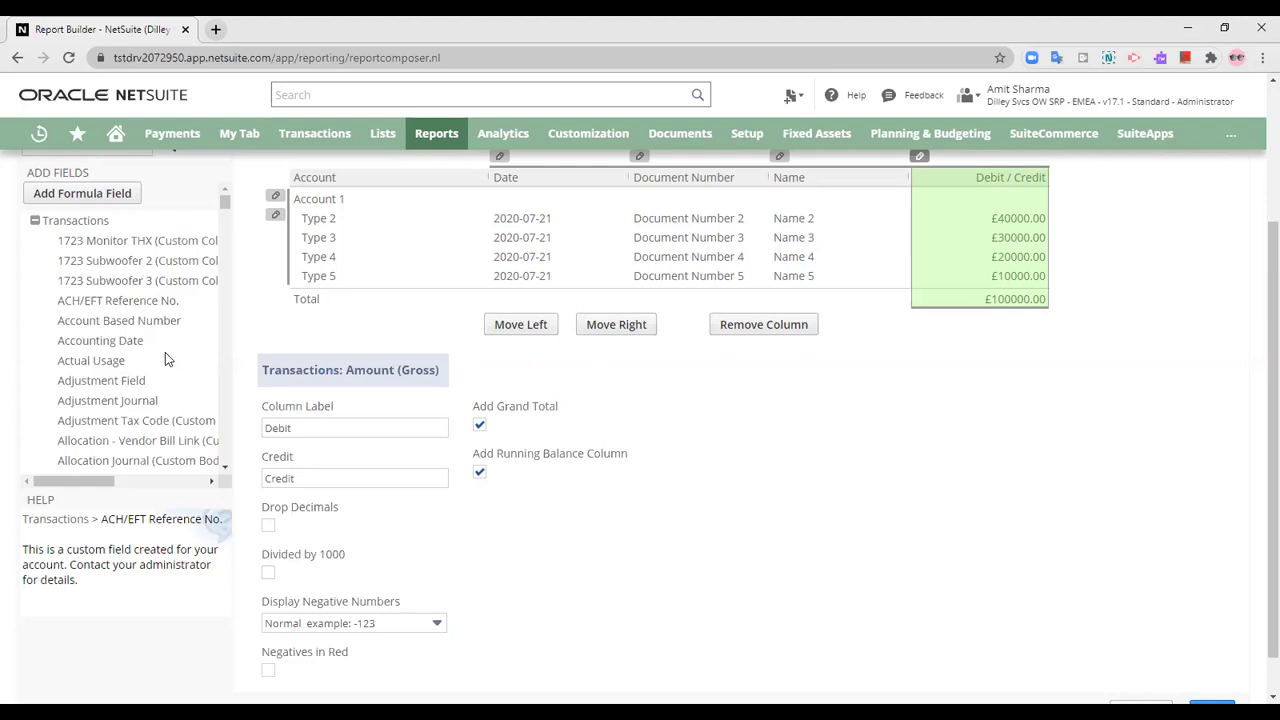
scroll(165, 355, "down", 3)
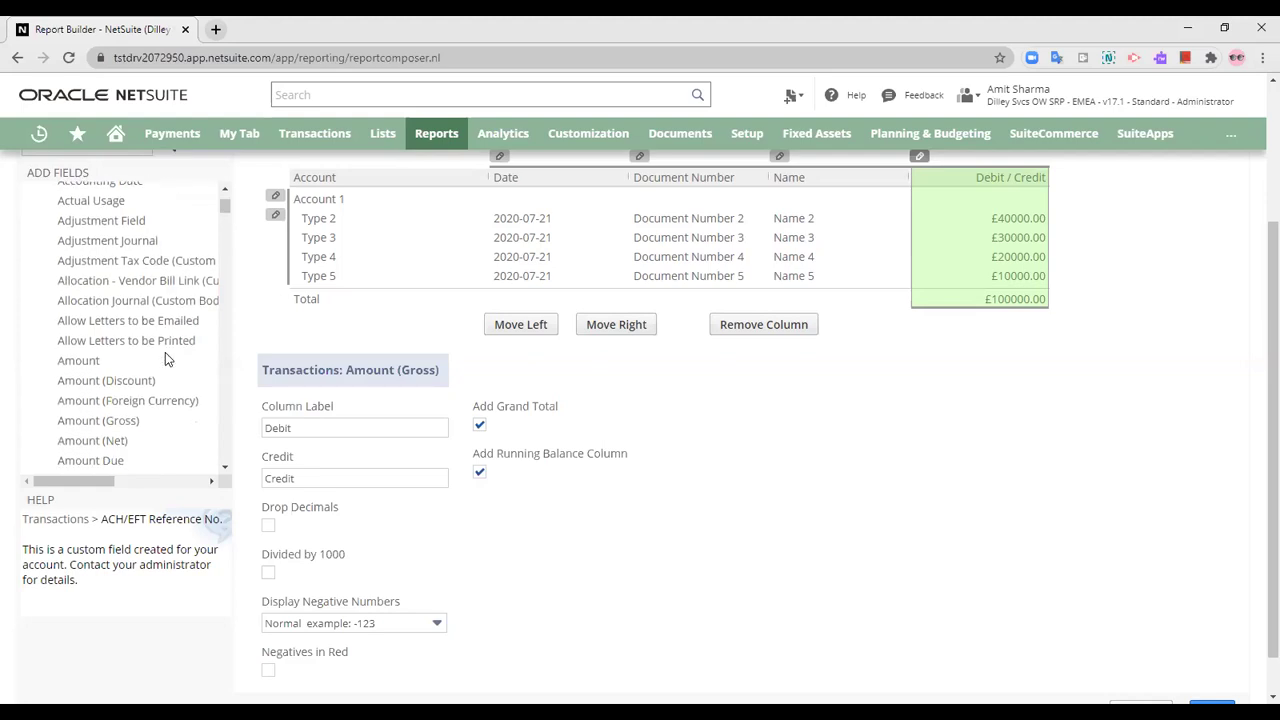
left_click(173, 405)
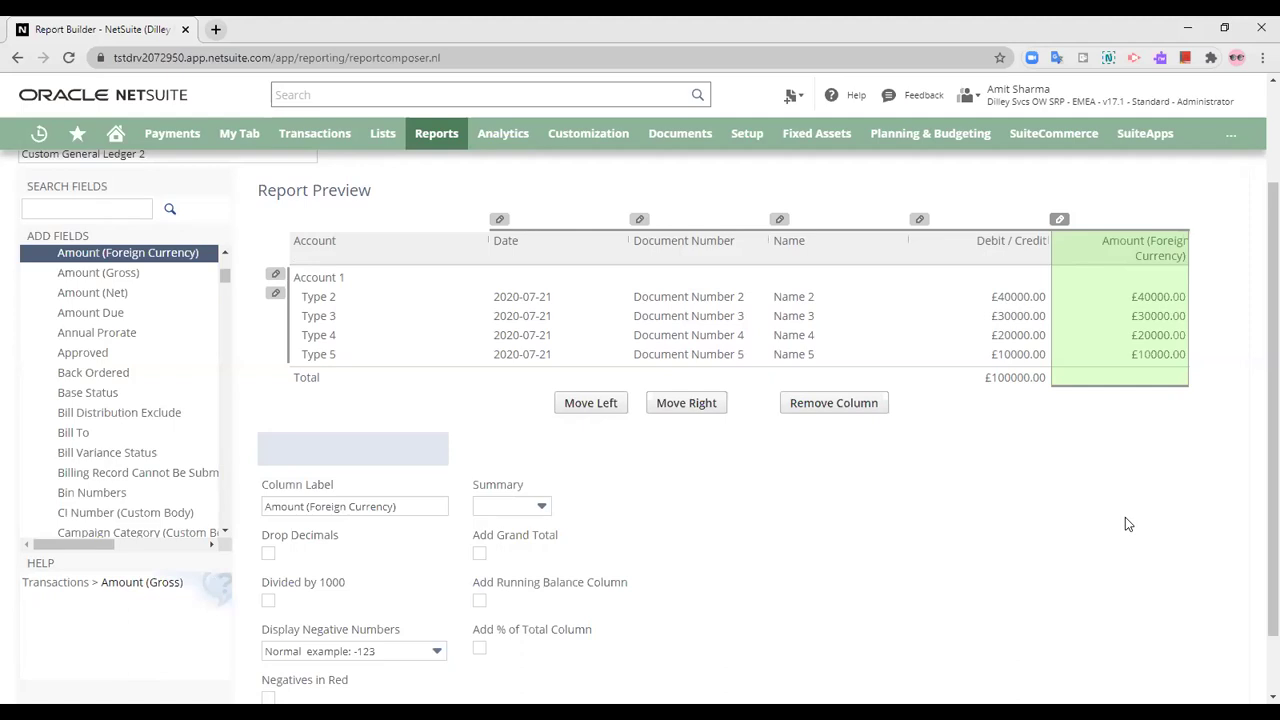
scroll(1128, 519, "down", 2)
scroll(400, 458, "up", 4)
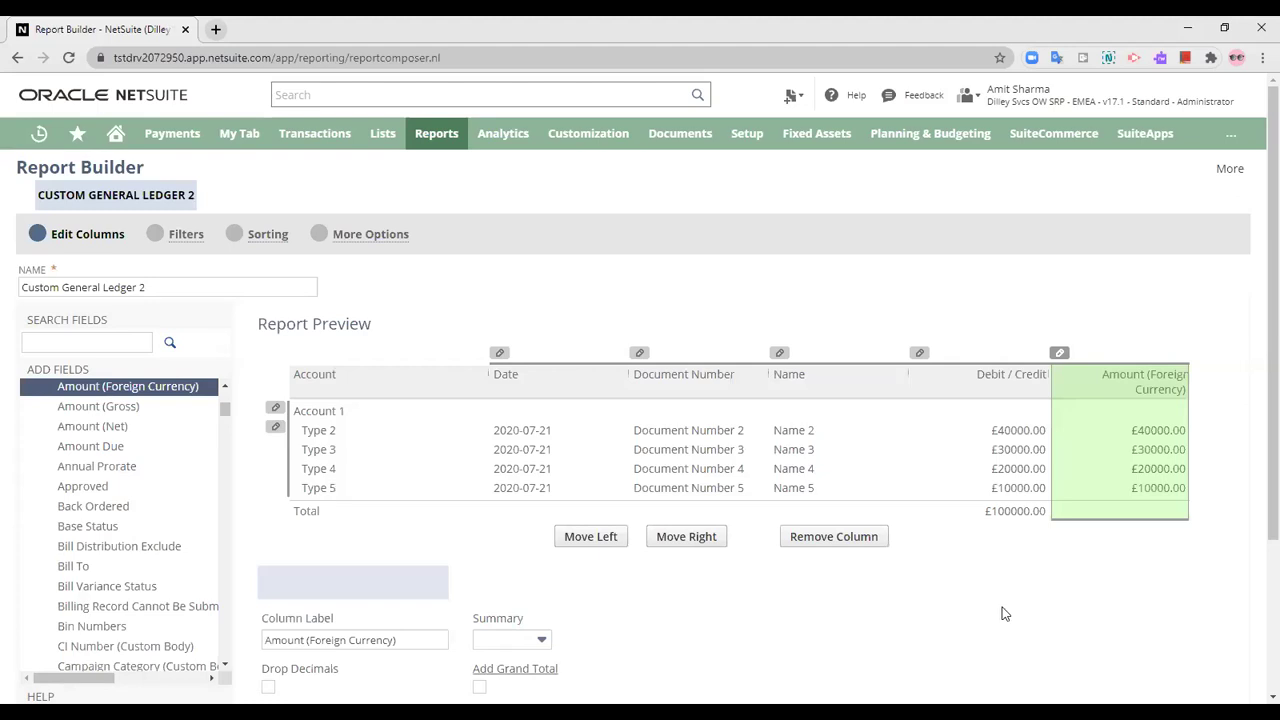
scroll(1022, 576, "down", 2)
left_click(1212, 665)
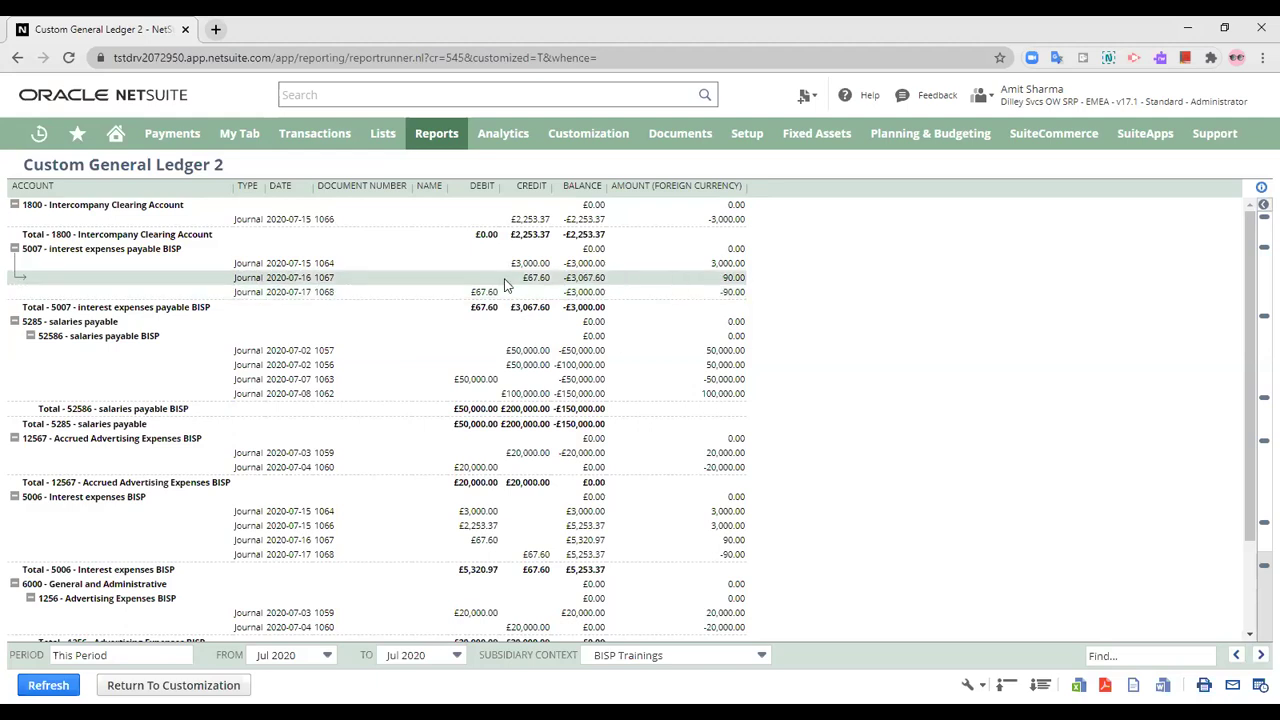
- Open journal 1067 from the report, examine its currency and line amounts, and return to the report
left_click(285, 280)
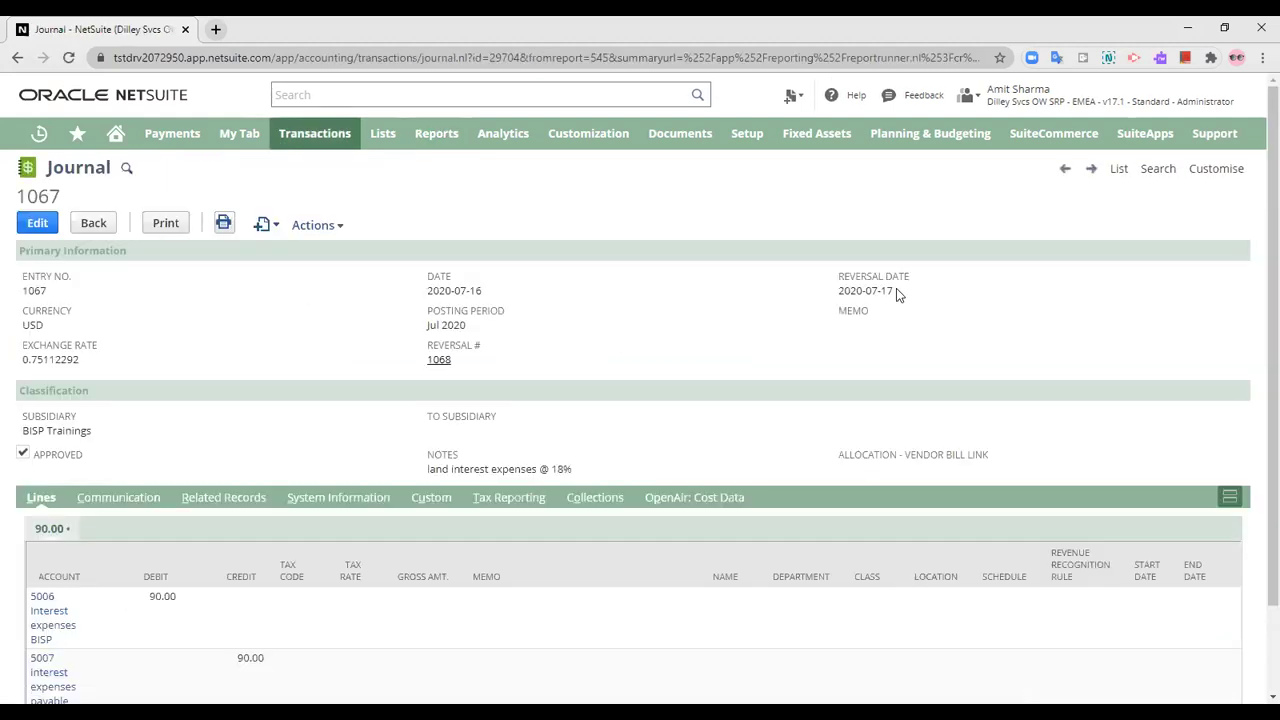
scroll(229, 410, "down", 2)
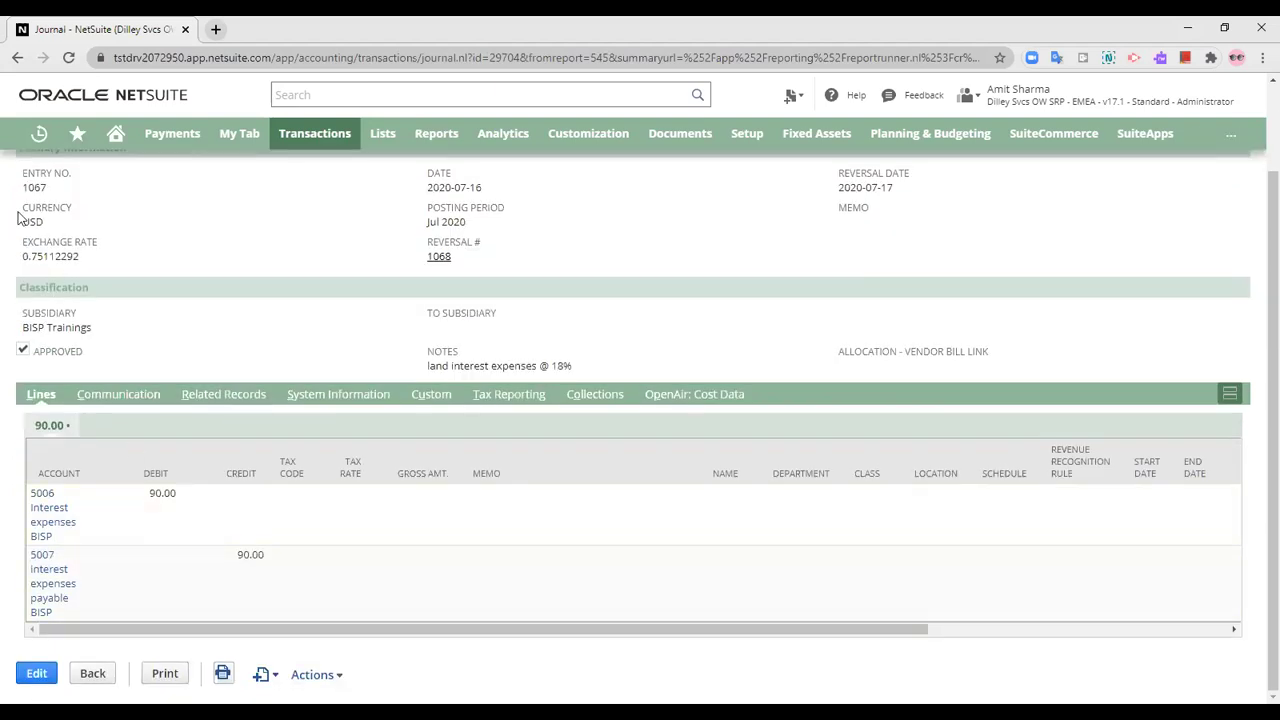
left_click_drag(20, 222, 60, 217)
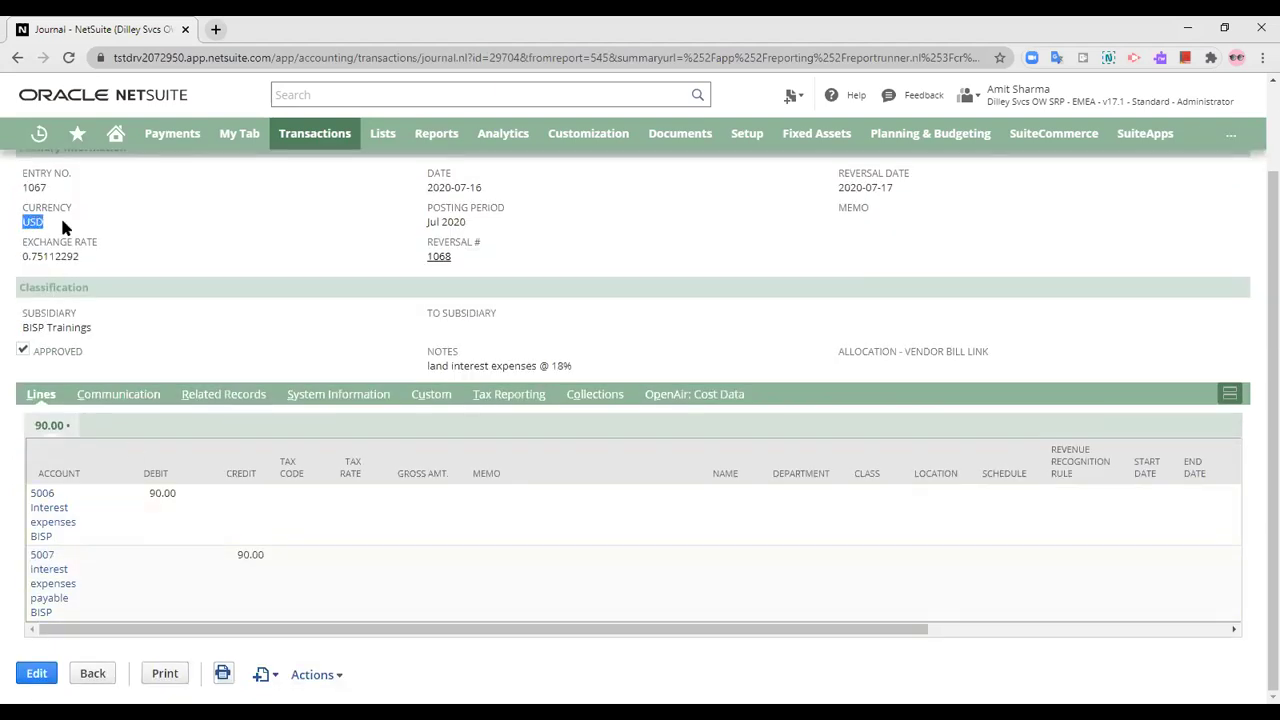
left_click(218, 223)
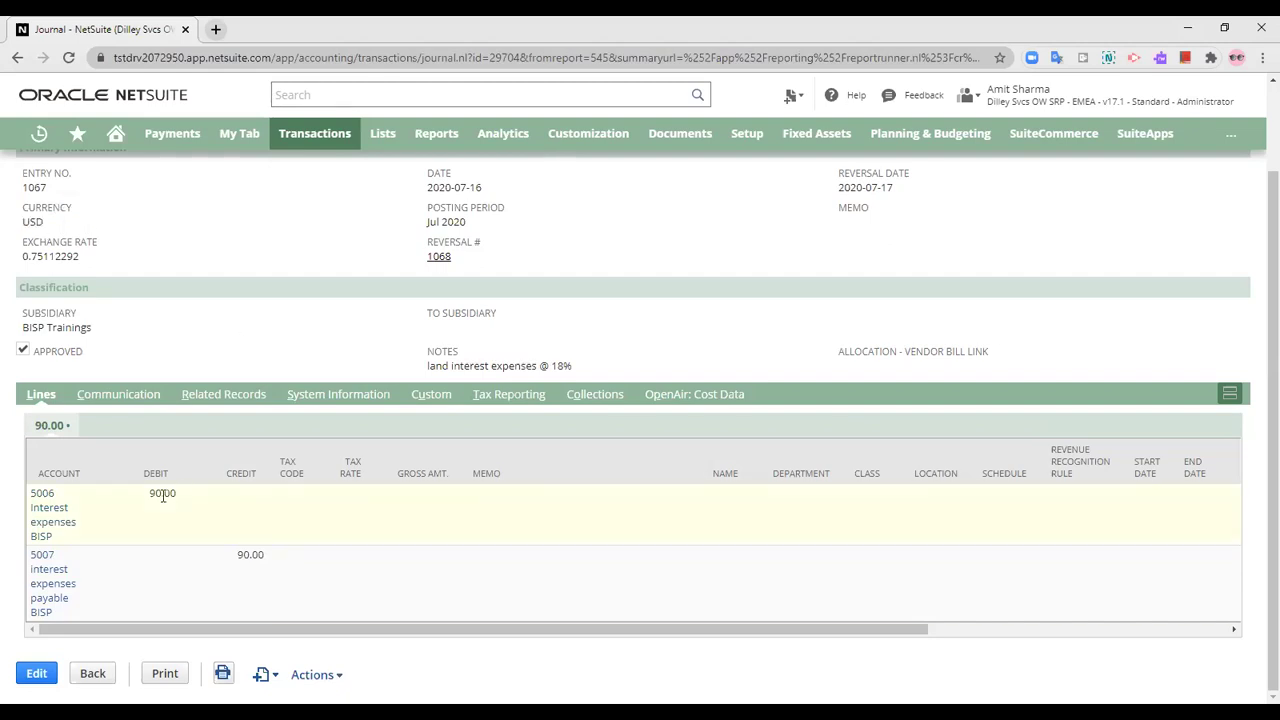
scroll(170, 266, "up", 1)
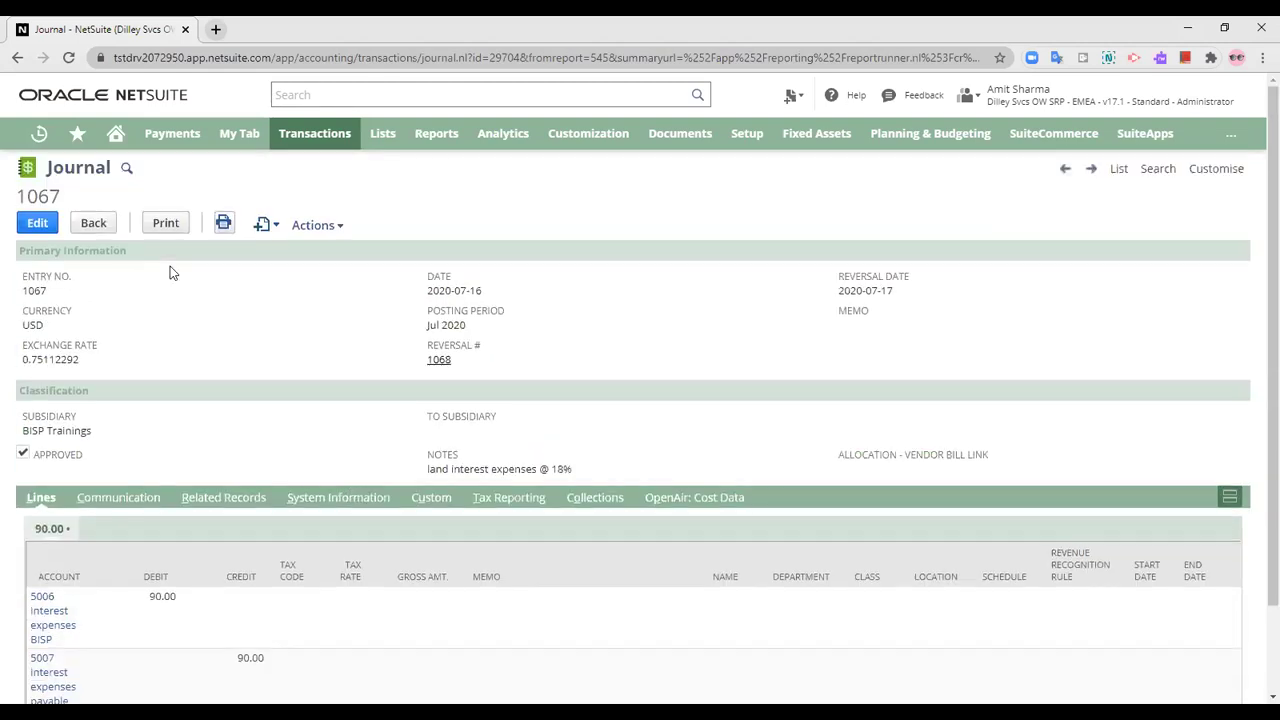
left_click(84, 228)
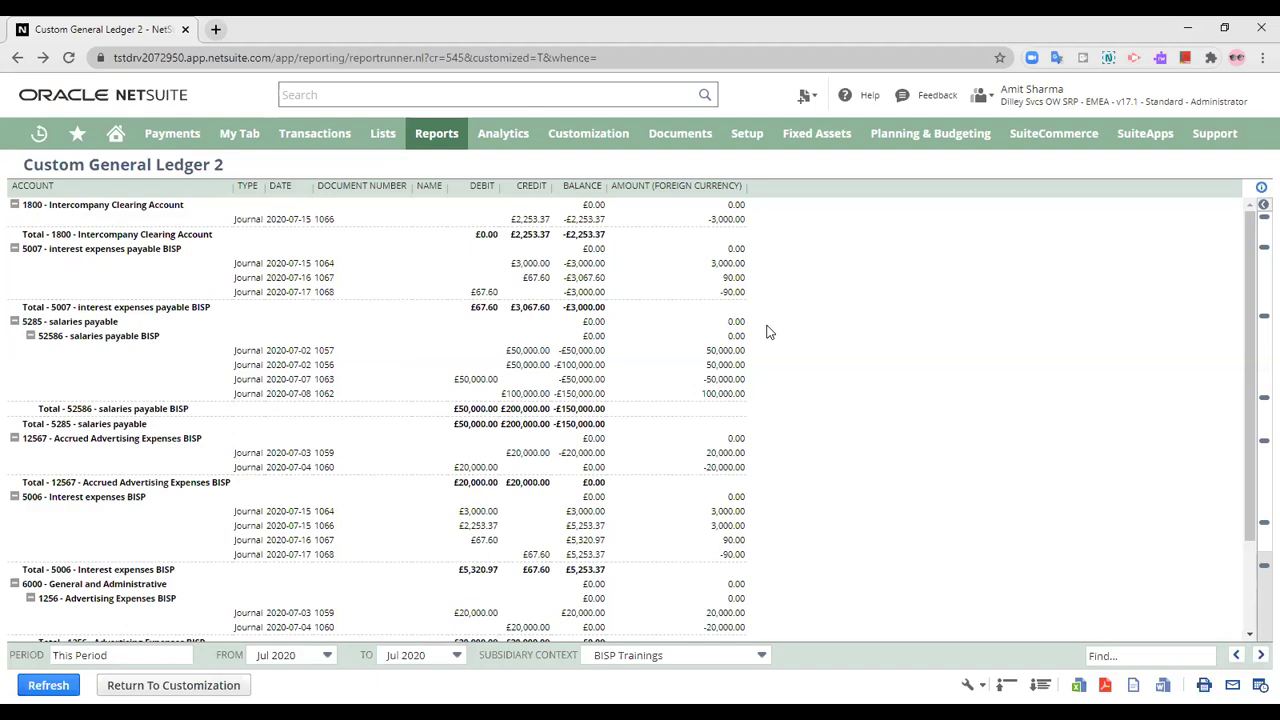
- Return to customising the report, expand the Active Account by Type fields, and remove the Amount (Foreign Currency) column
left_click(170, 685)
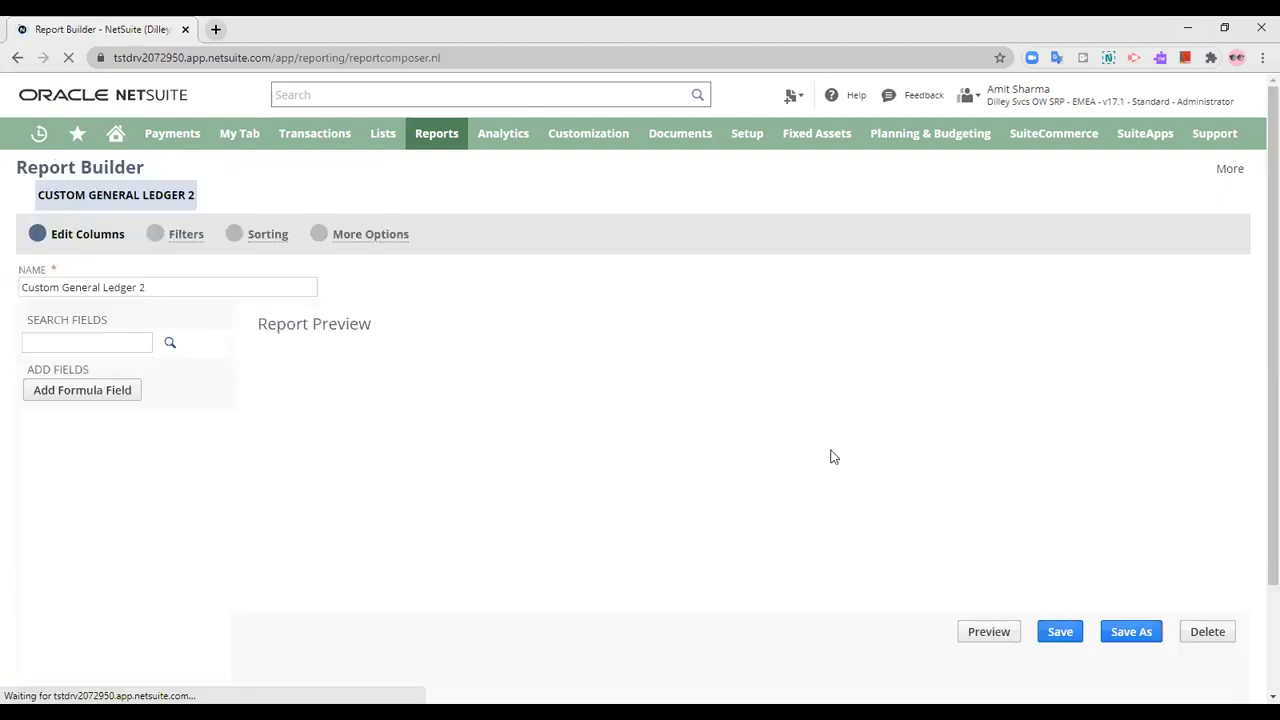
left_click(74, 438)
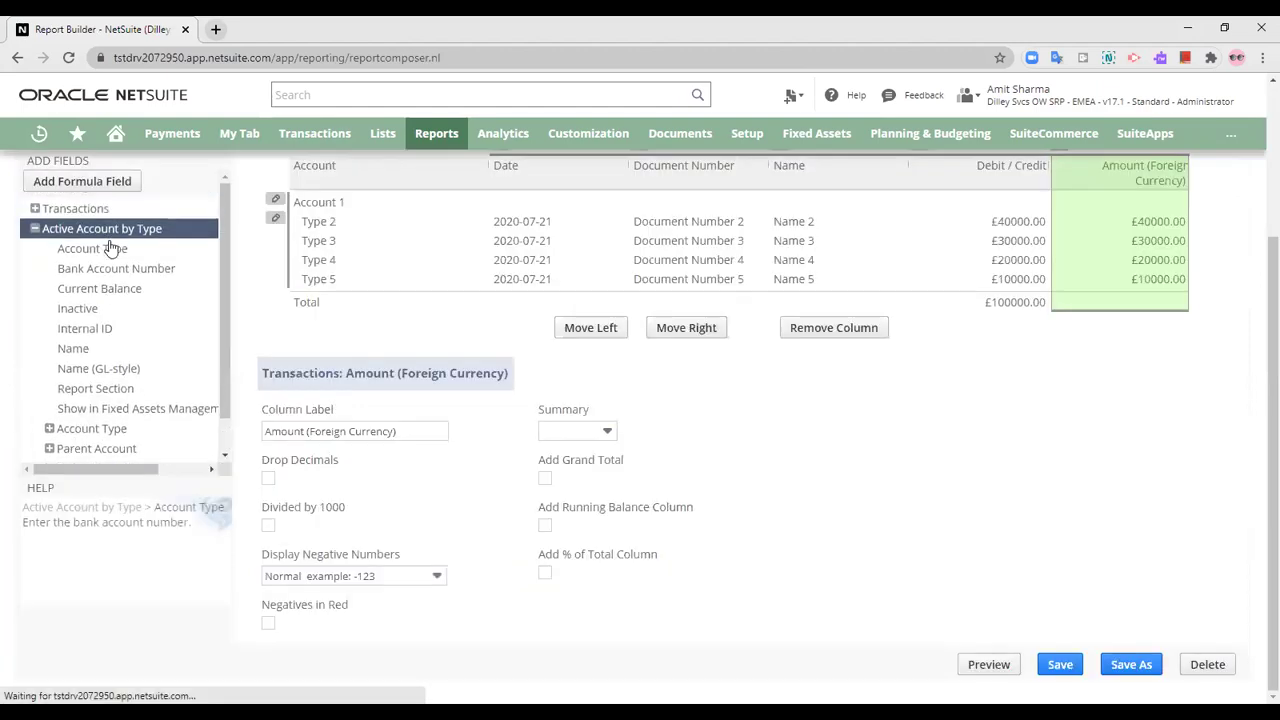
left_click(866, 328)
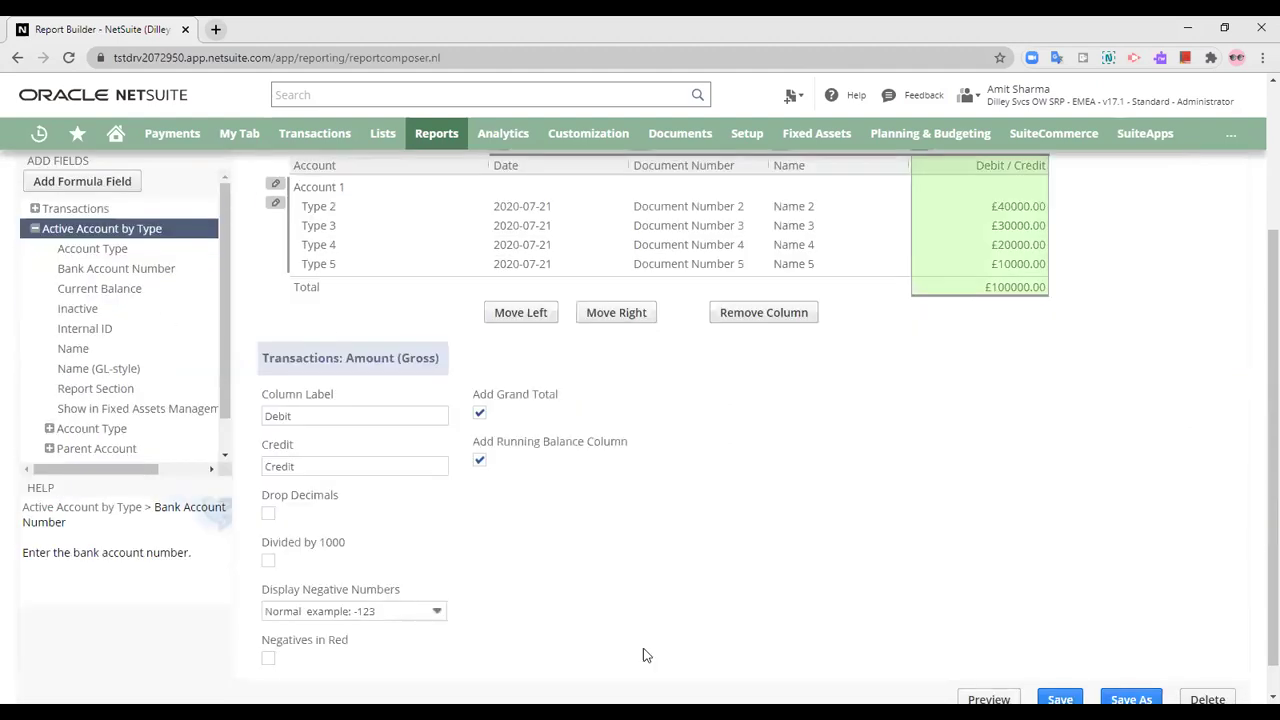
- Add the account's Current Balance field as a report column and save, overwriting Custom General Ledger 2
left_click(90, 290)
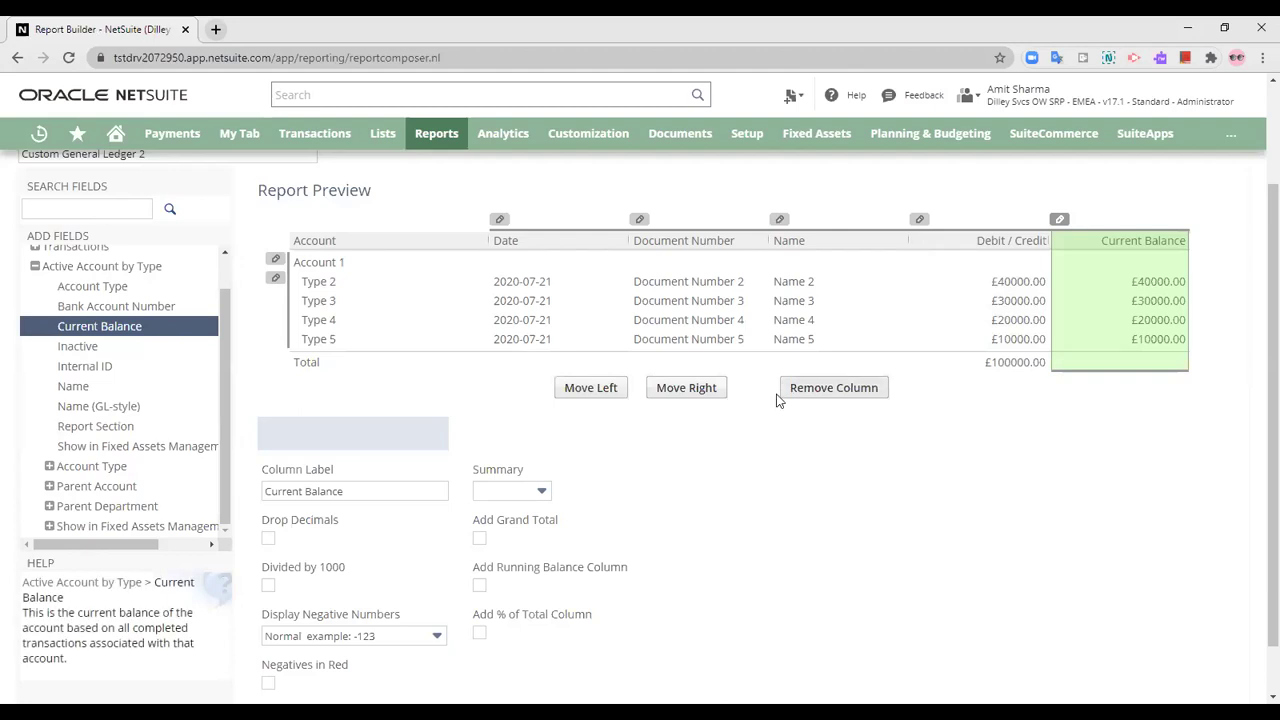
scroll(1088, 634, "down", 1)
left_click(1060, 664)
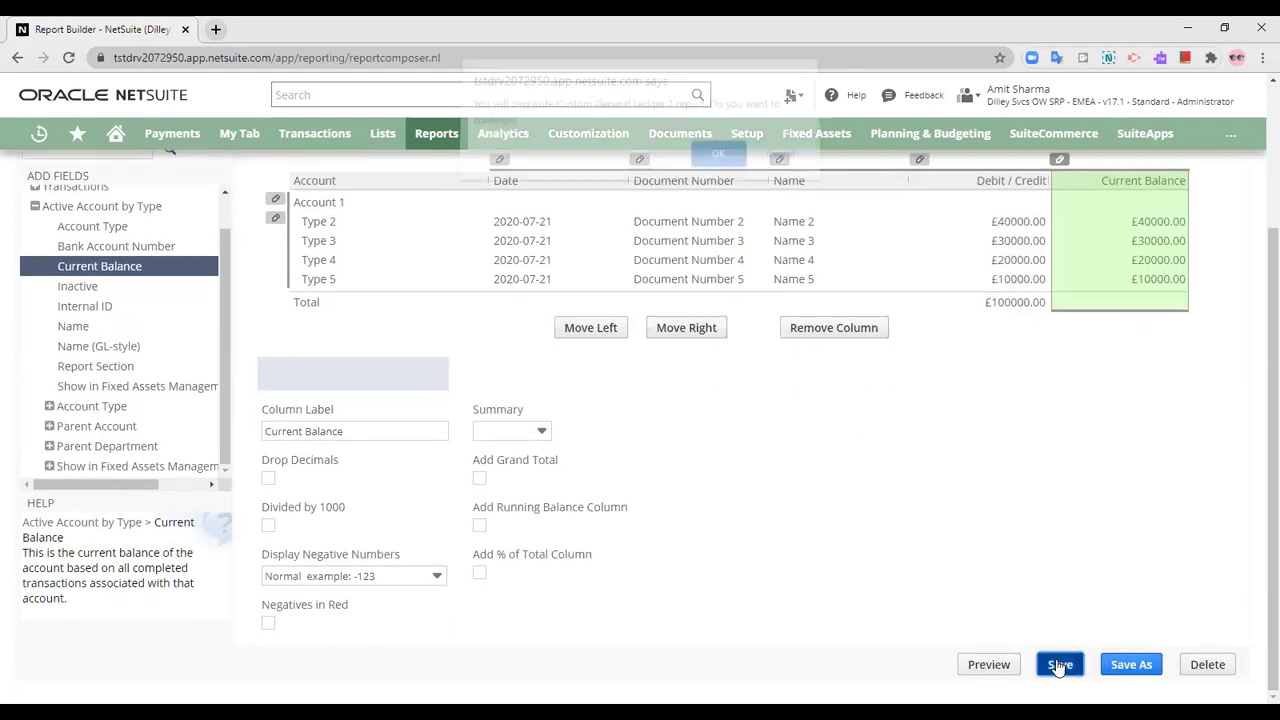
left_click(720, 163)
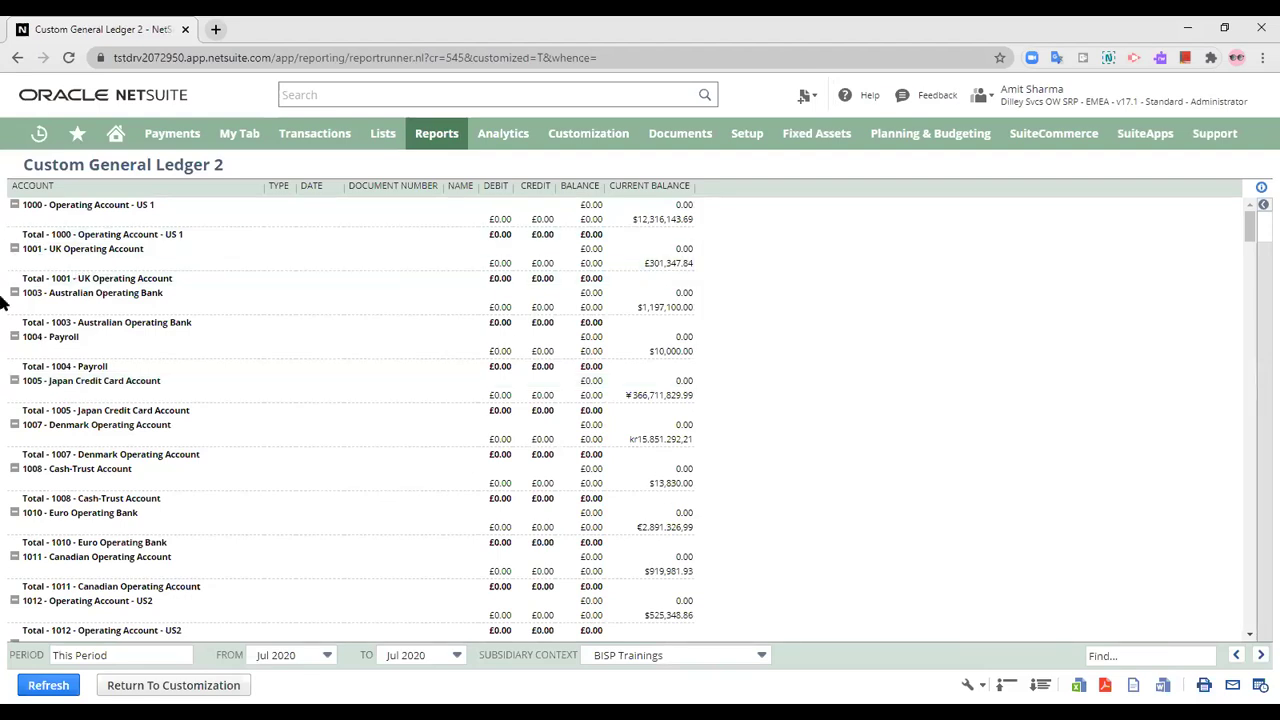
- Follow the current balance link of 1000 - Operating Account - US 1, return to the report, and review the accounts' current balances
left_click(687, 220)
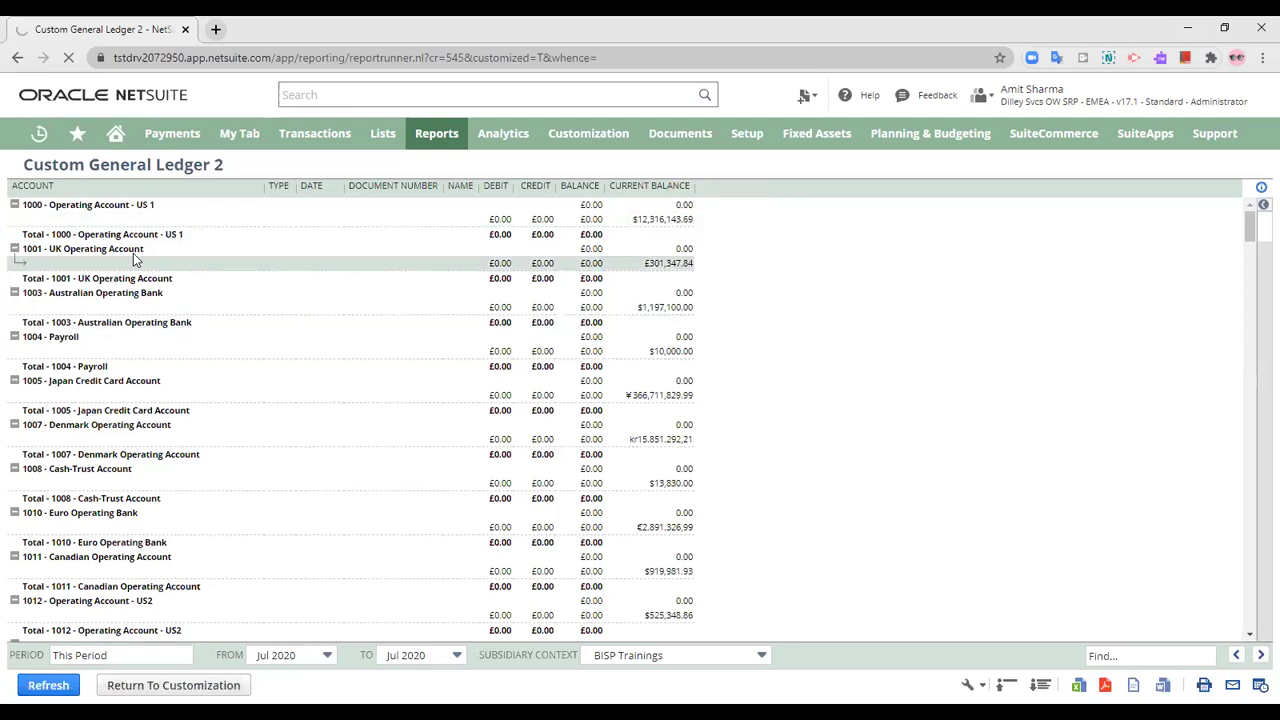
left_click(14, 59)
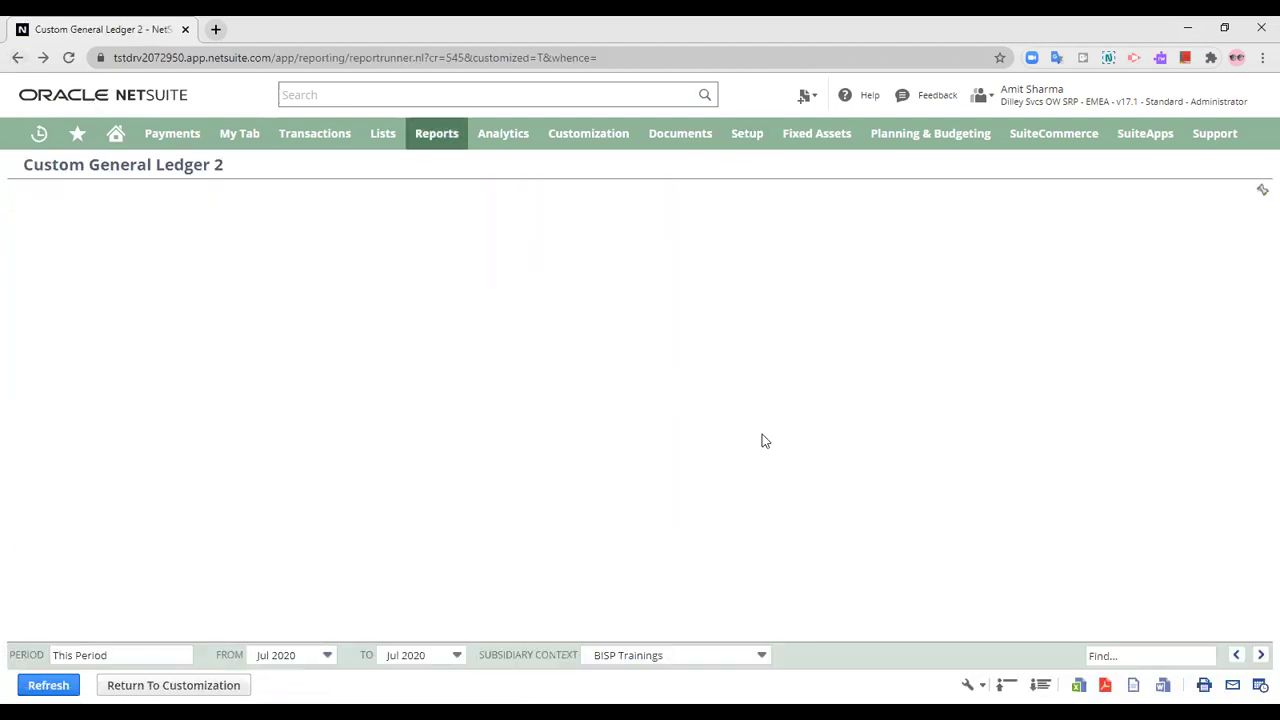
scroll(742, 490, "down", 15)
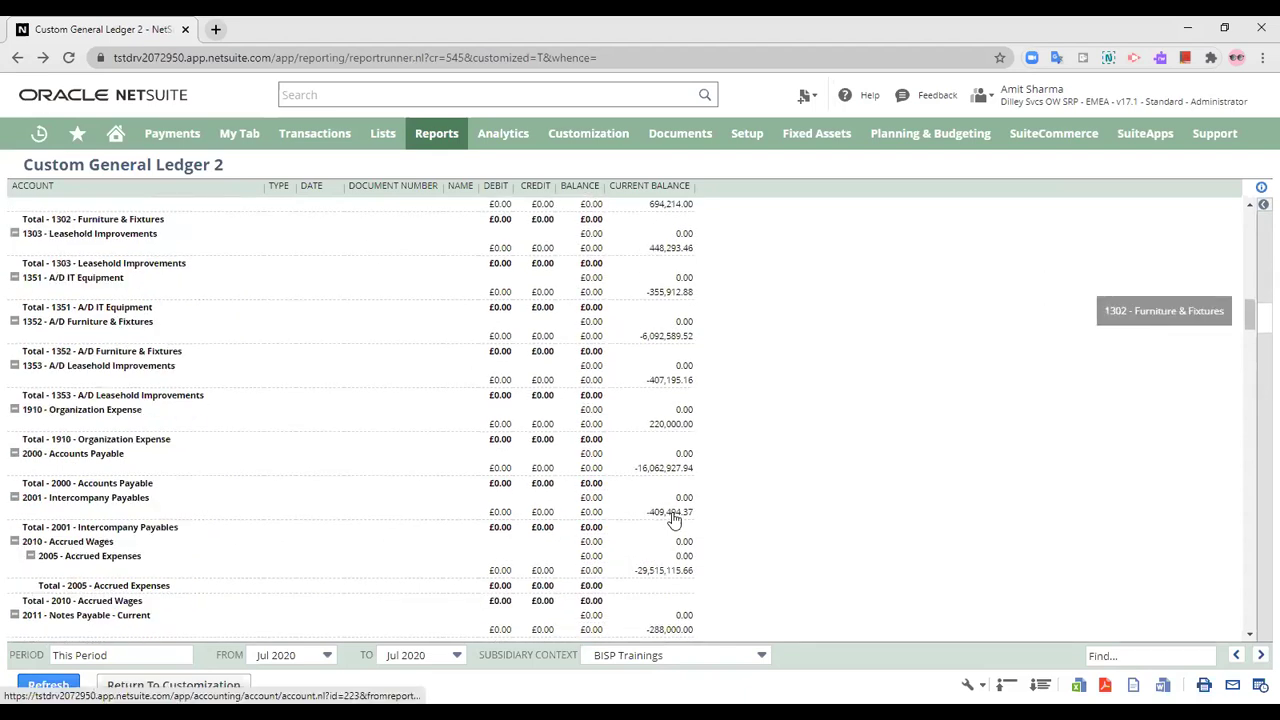
scroll(622, 470, "up", 10)
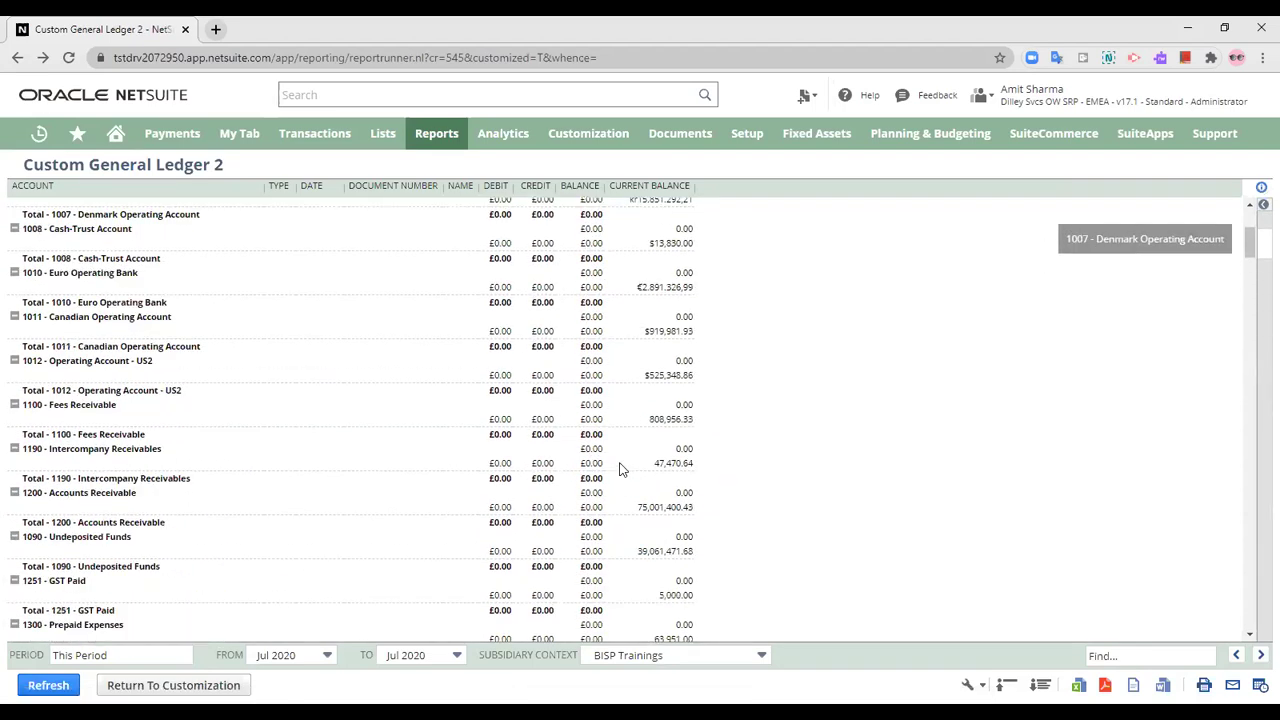
scroll(620, 470, "up", 3)
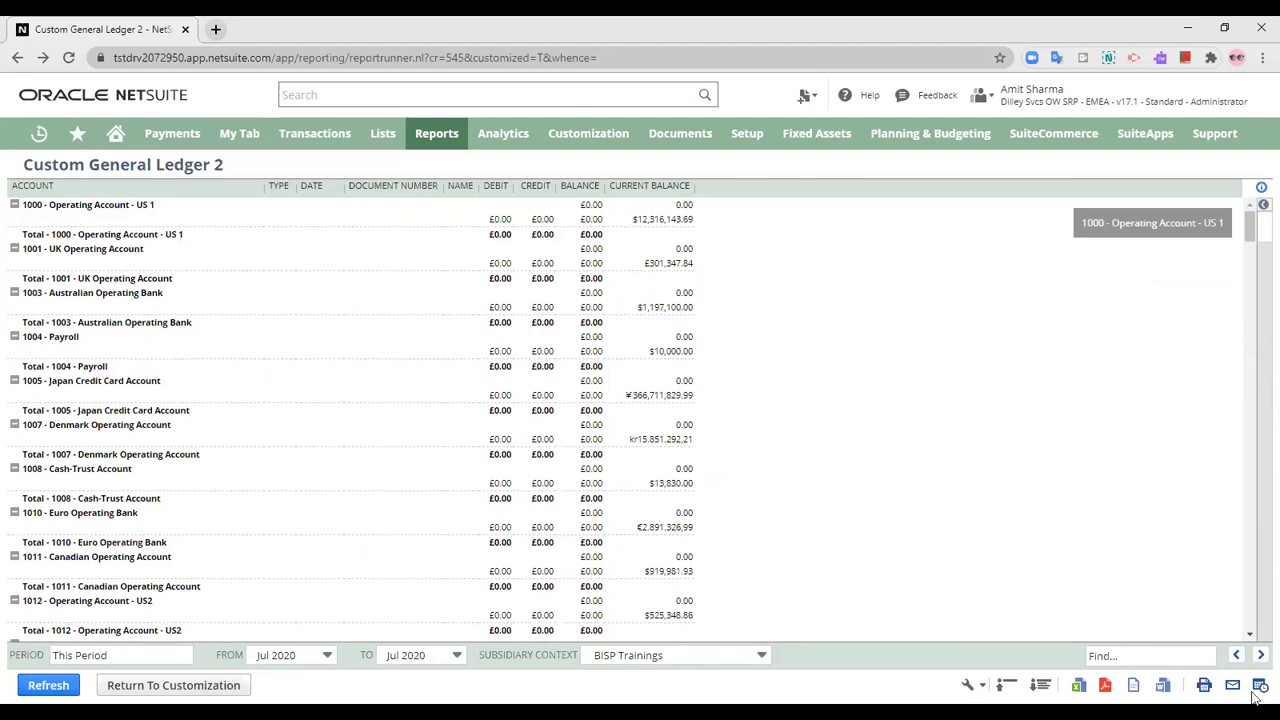